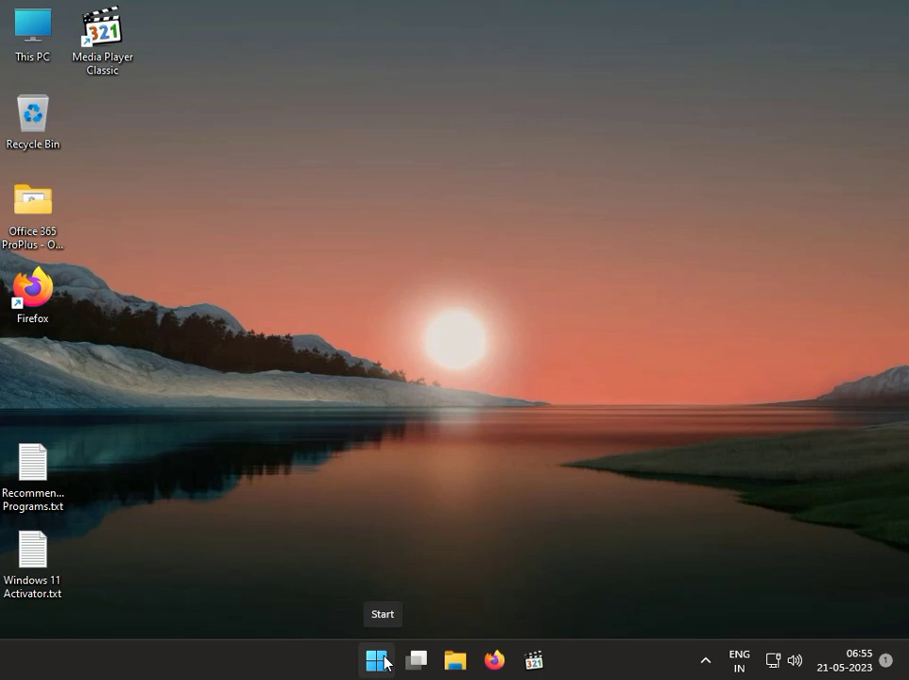
Uninstall the Intel(R) PRO/1000 MT Desktop Adapter in Device Manager and scan for hardware changes
right_click(378, 660)
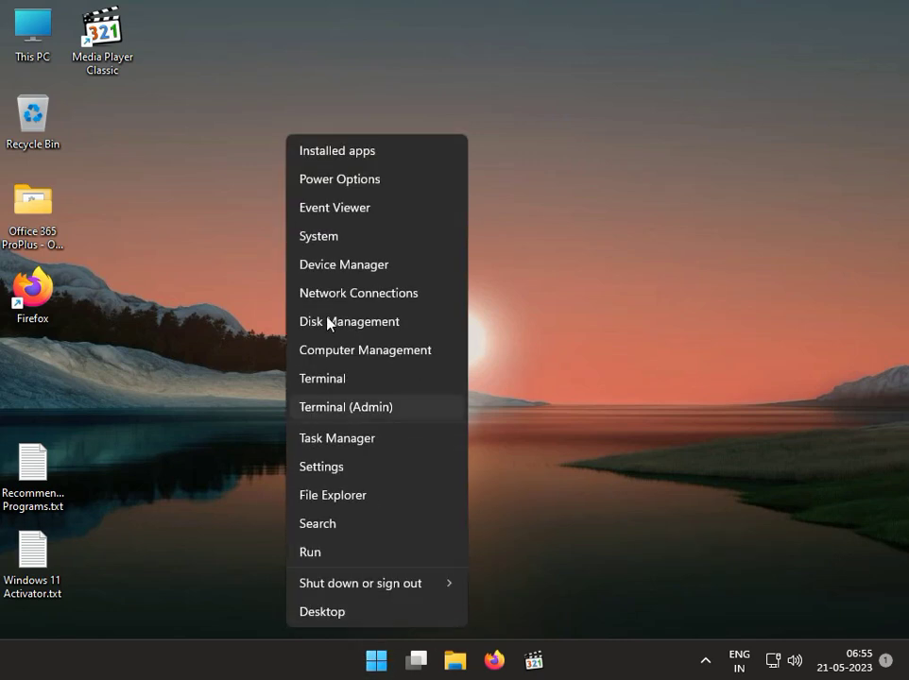
left_click(360, 271)
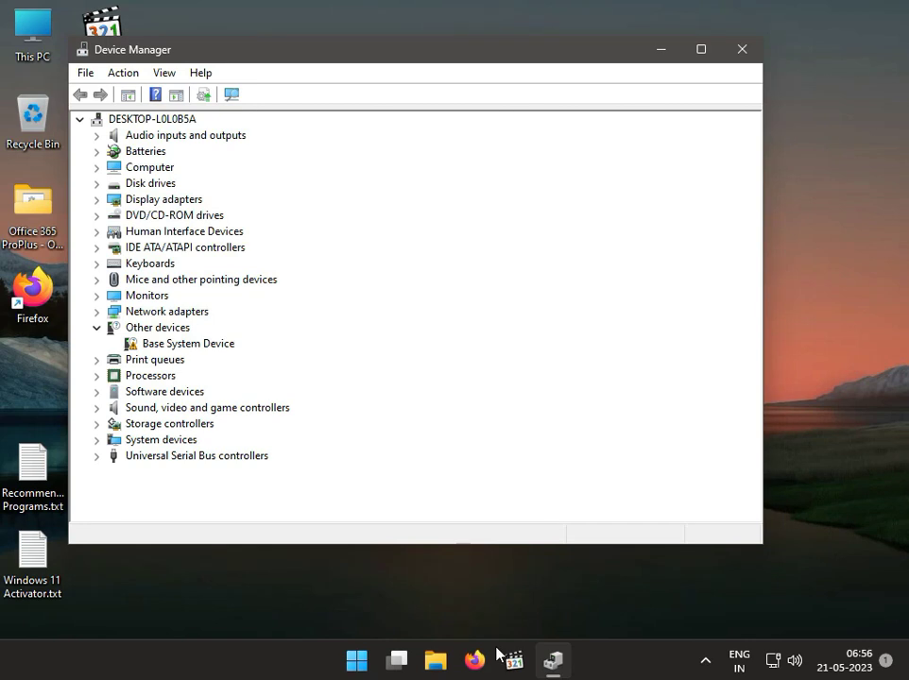
left_click(96, 312)
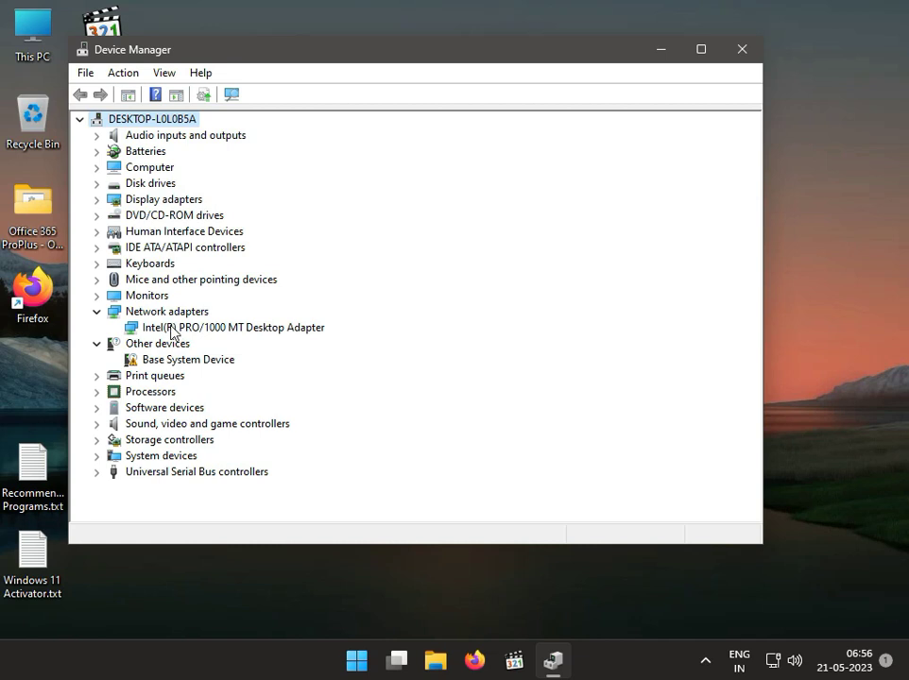
right_click(219, 330)
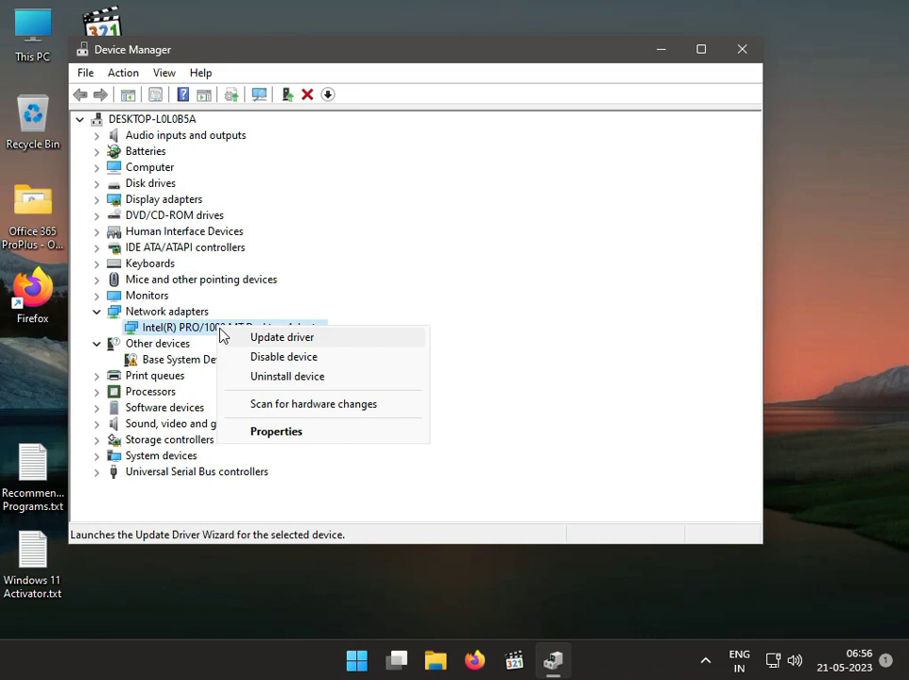
left_click(253, 373)
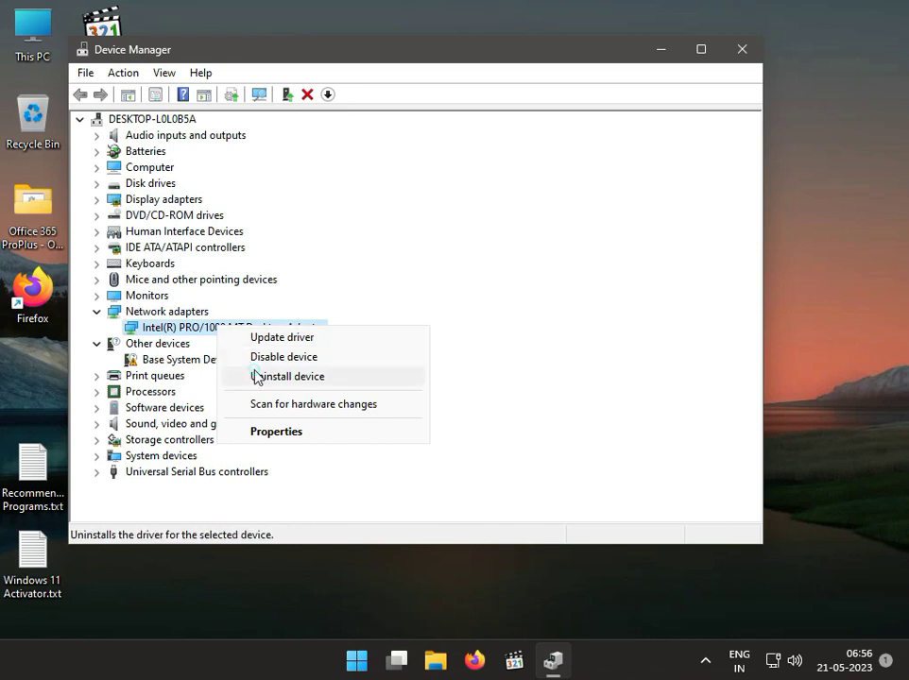
left_click(462, 394)
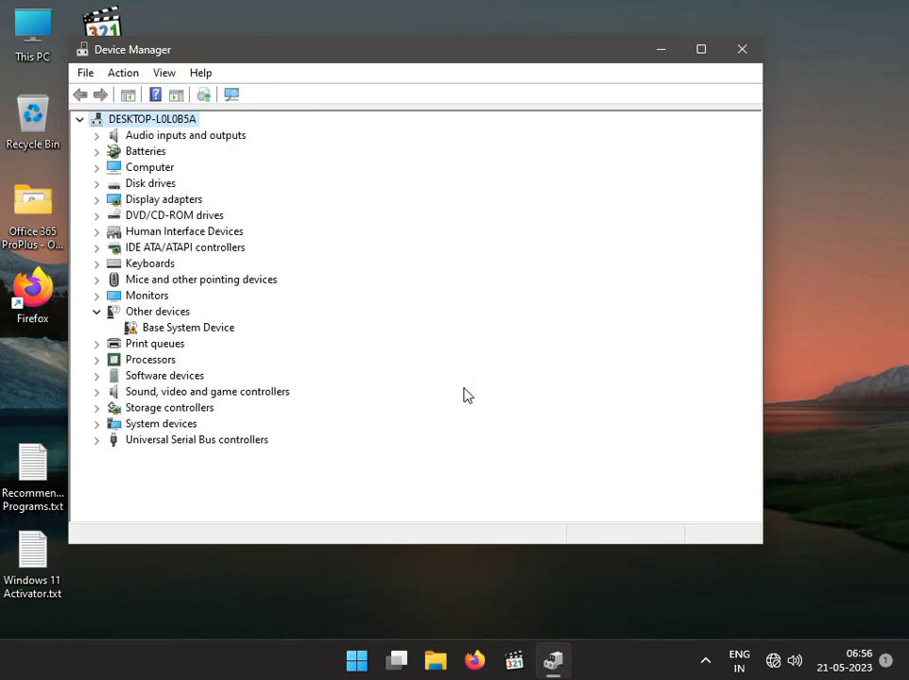
left_click(231, 96)
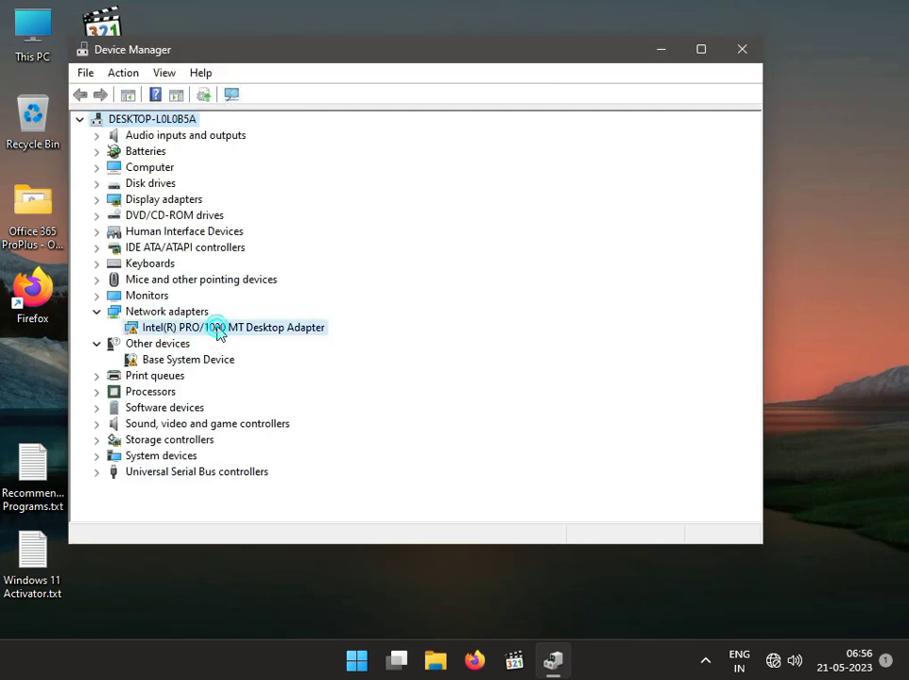
Run an automatic driver update for the Intel(R) PRO/1000 MT Desktop Adapter, and close Device Manager
left_click(220, 331)
right_click(219, 331)
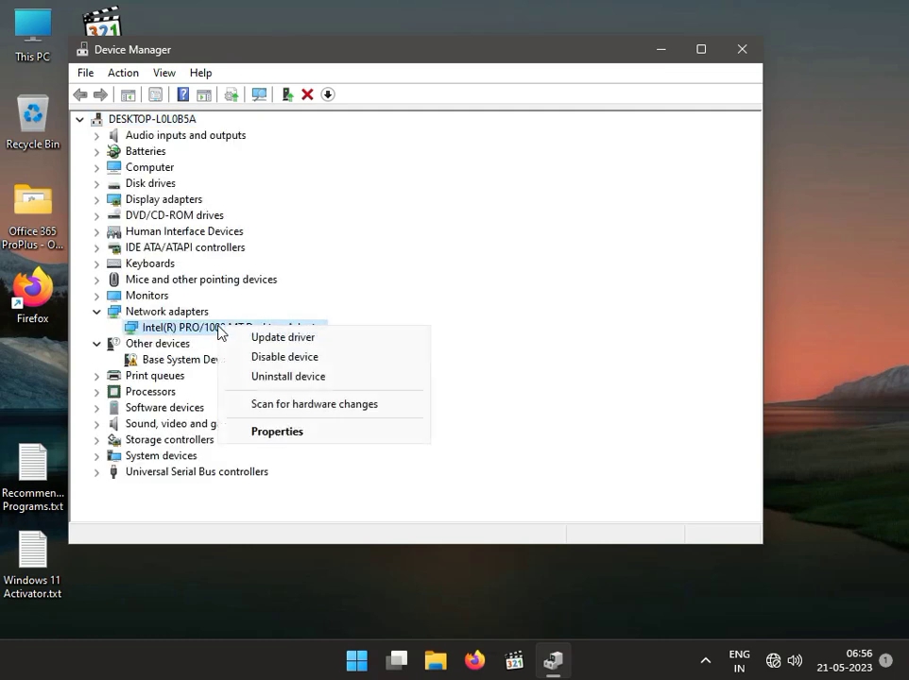
left_click(238, 336)
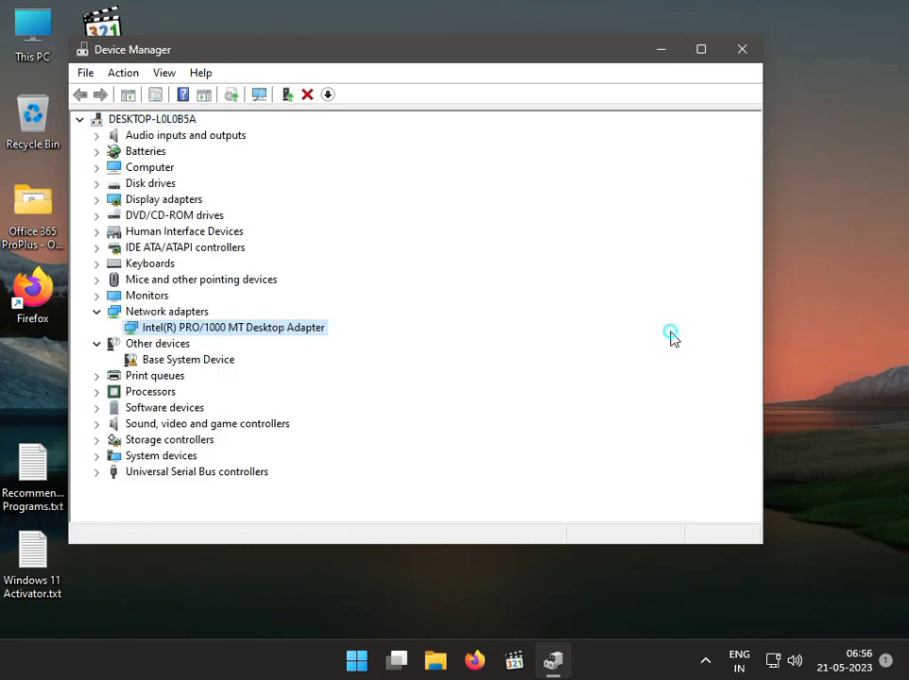
right_click(204, 333)
left_click(238, 342)
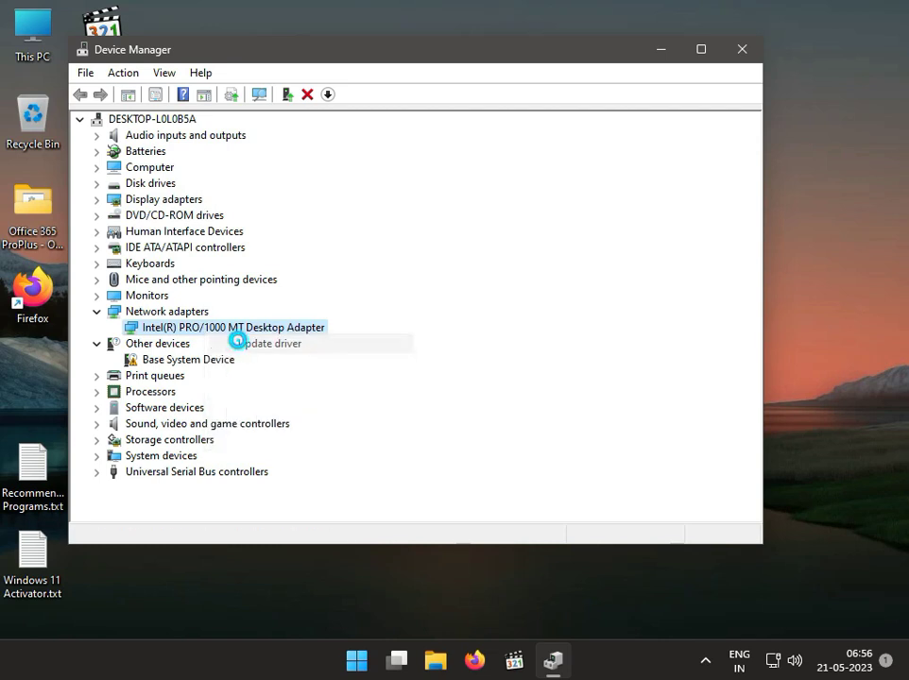
left_click(260, 299)
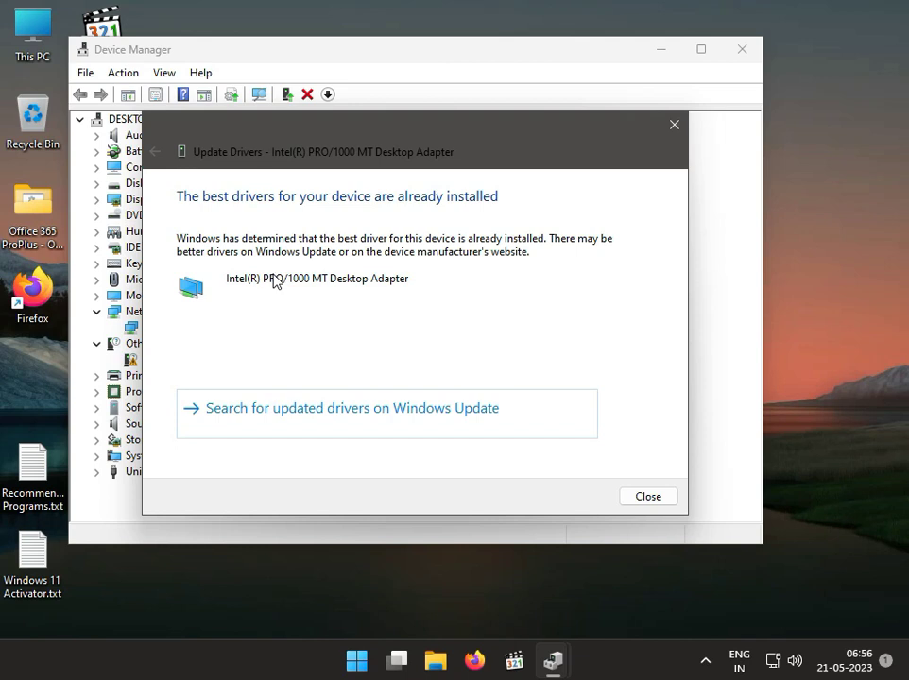
left_click(662, 495)
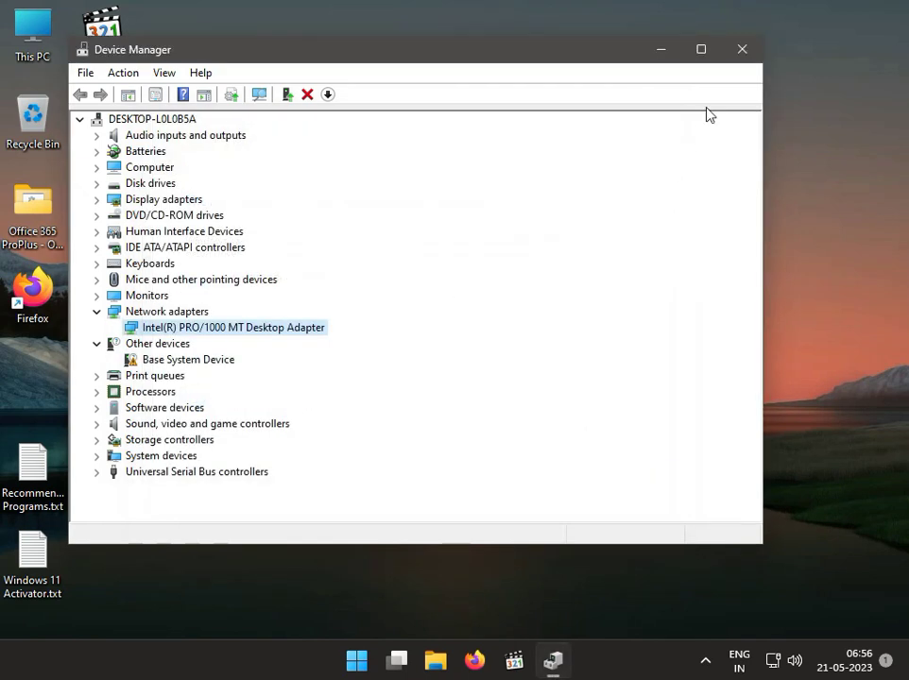
left_click(742, 49)
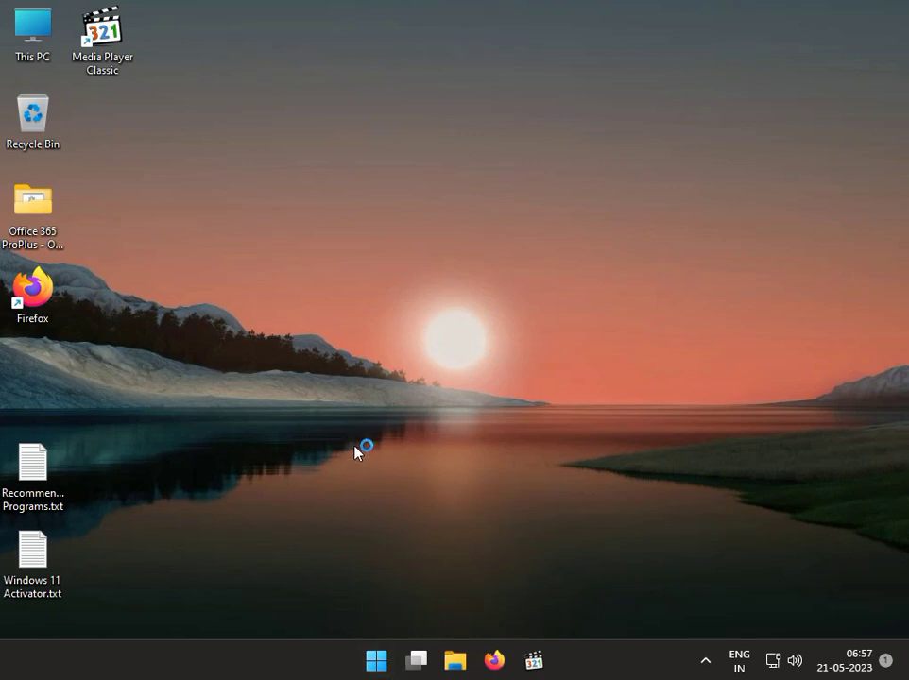
Open System Configuration with the msconfig command and display its list of services
key("super+r")
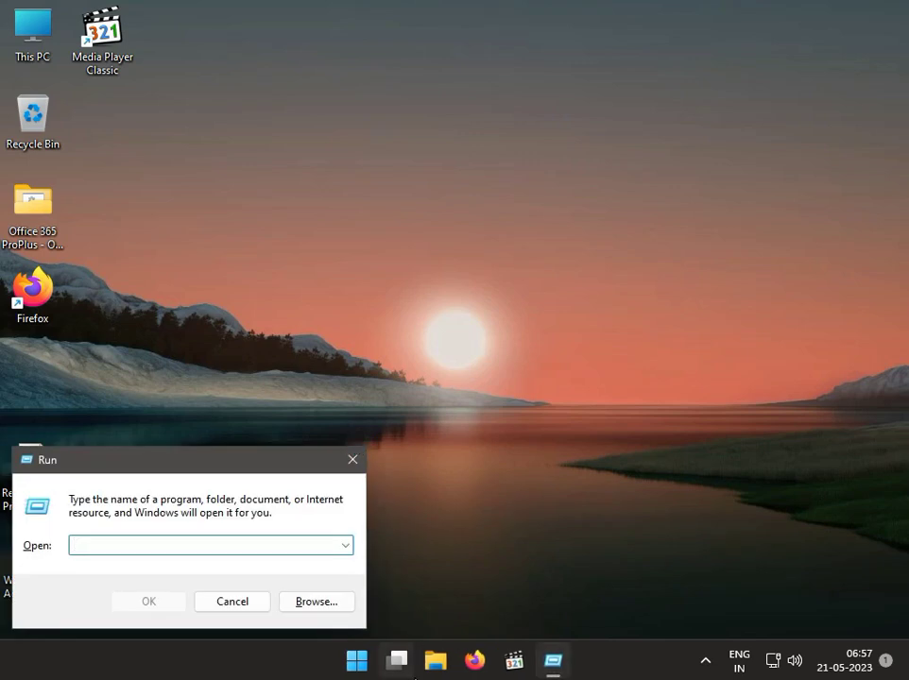
mouse_move(414, 675)
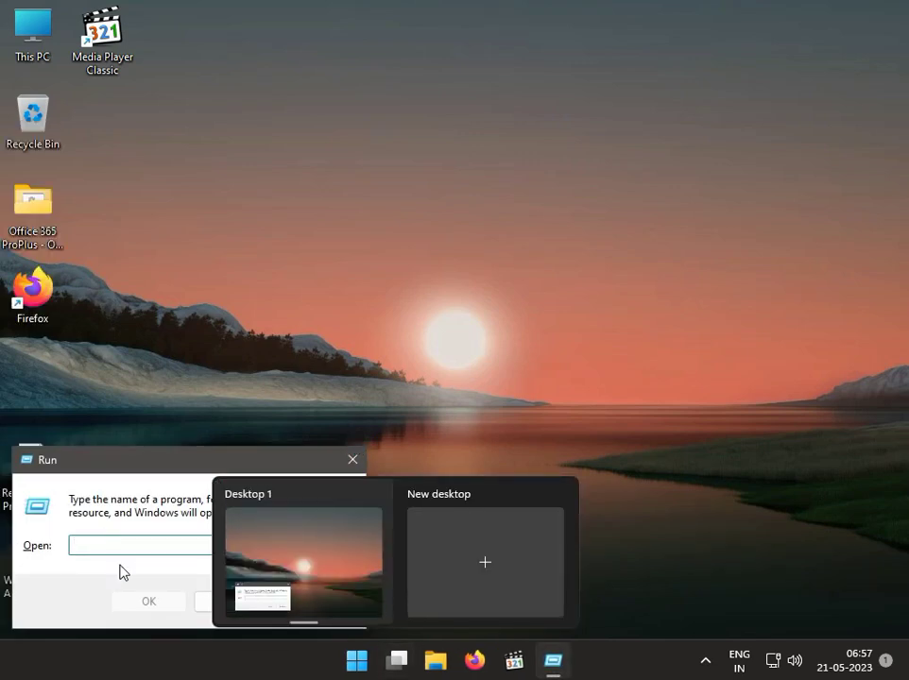
type("m")
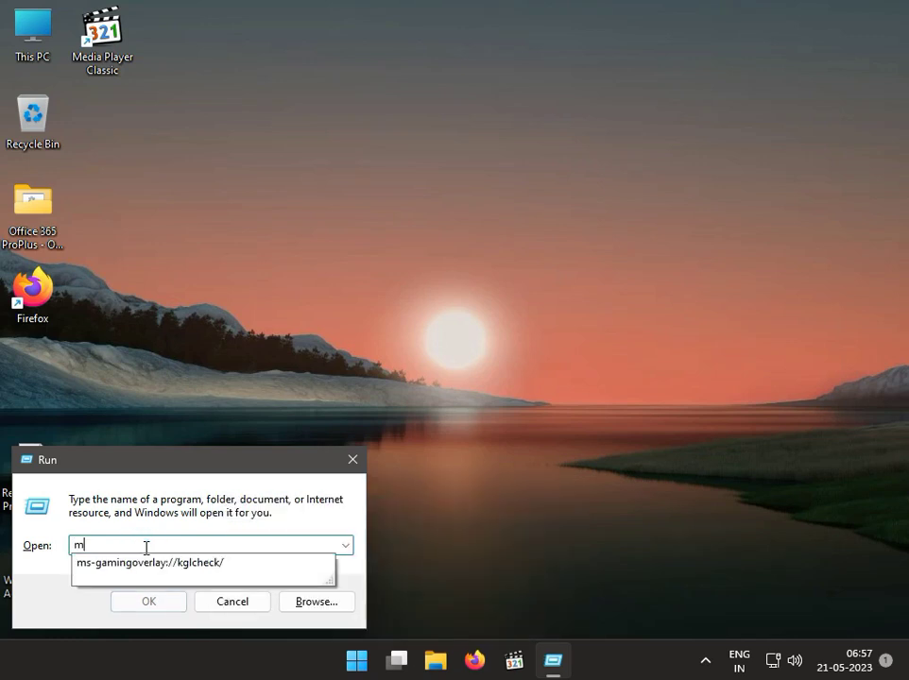
type("scon")
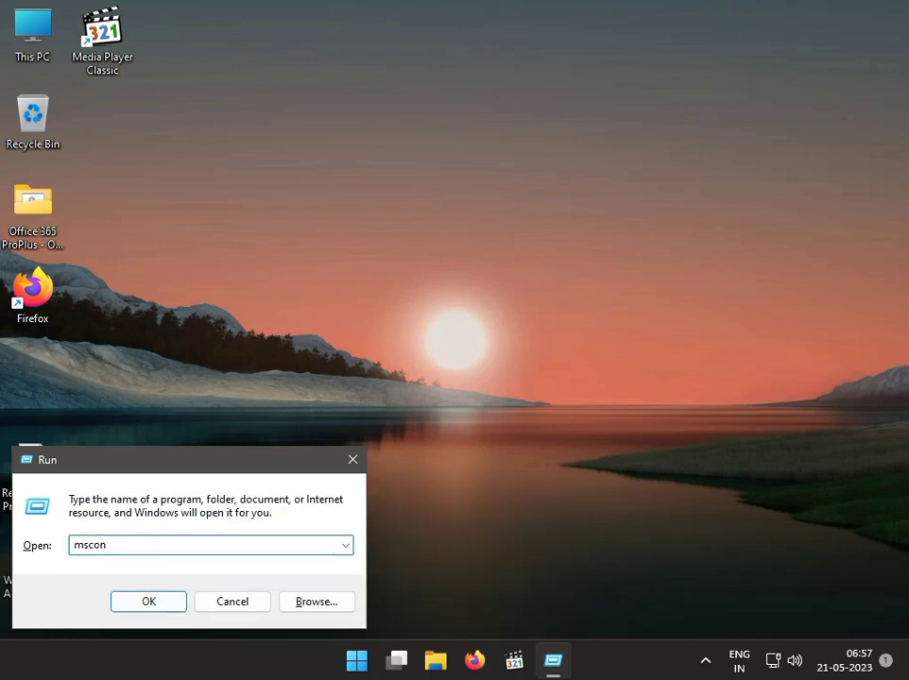
type("fig")
key("Return")
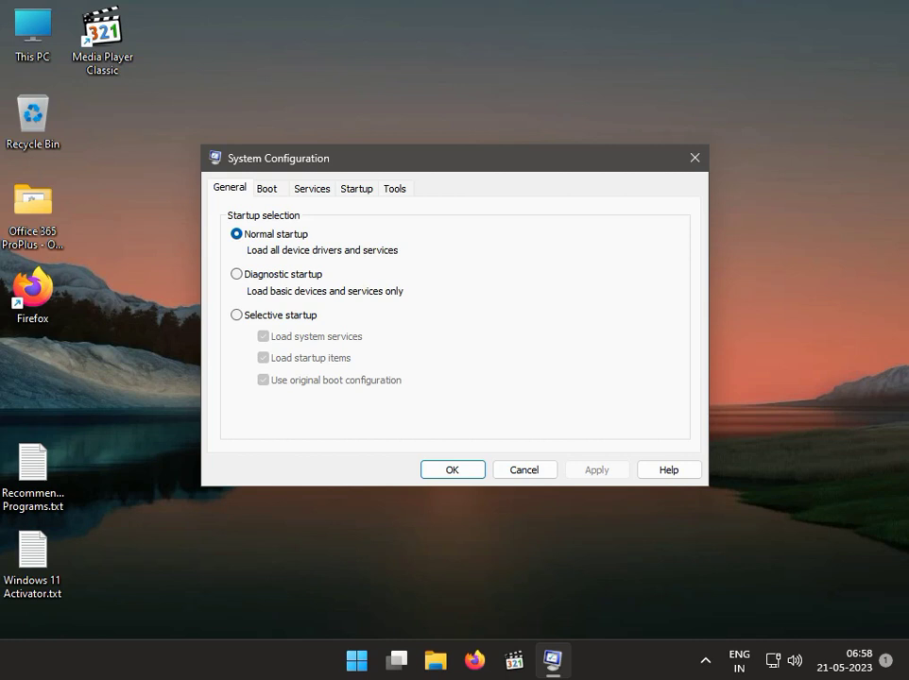
left_click(316, 189)
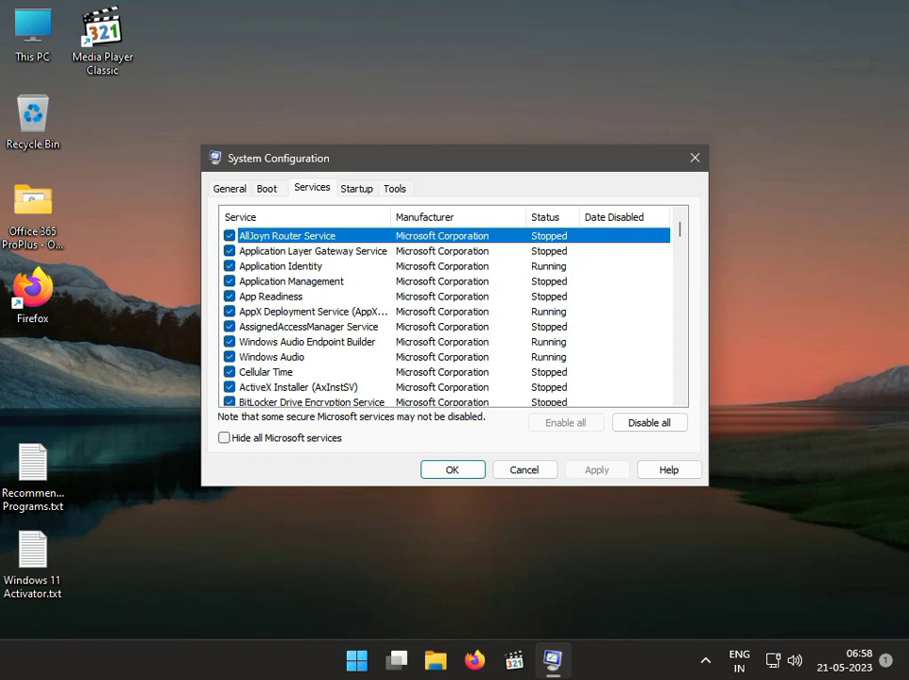
Enter Atheros in a new Run dialog as a note of the service name, without running it
left_click(245, 567)
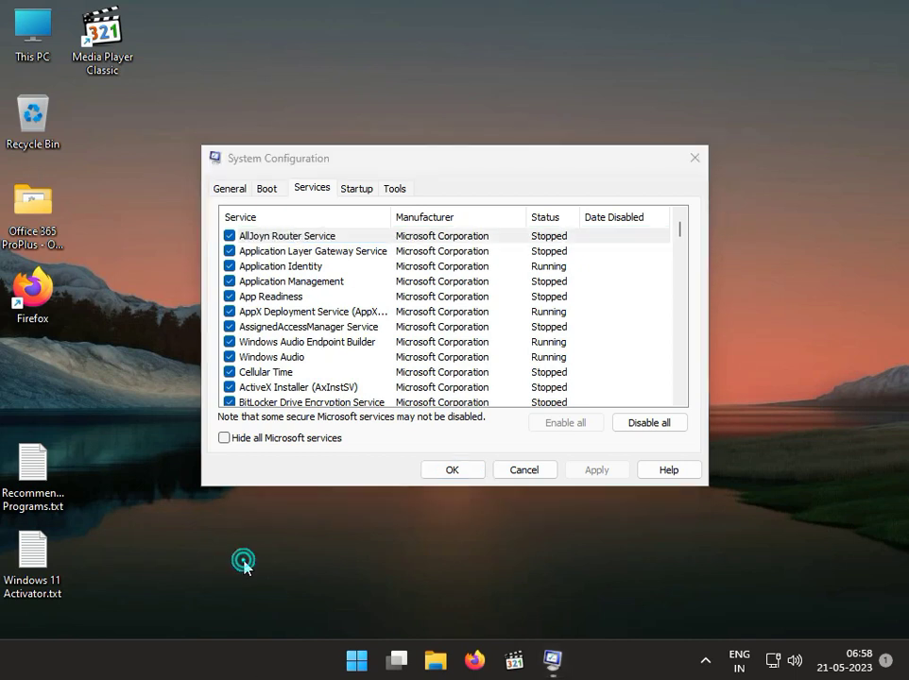
key("super+r")
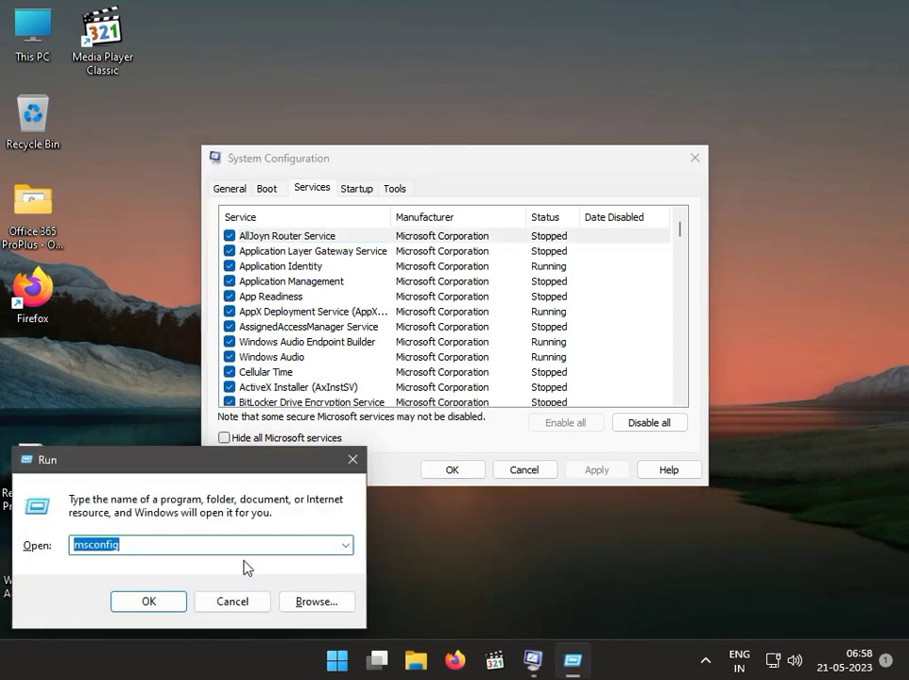
type("A")
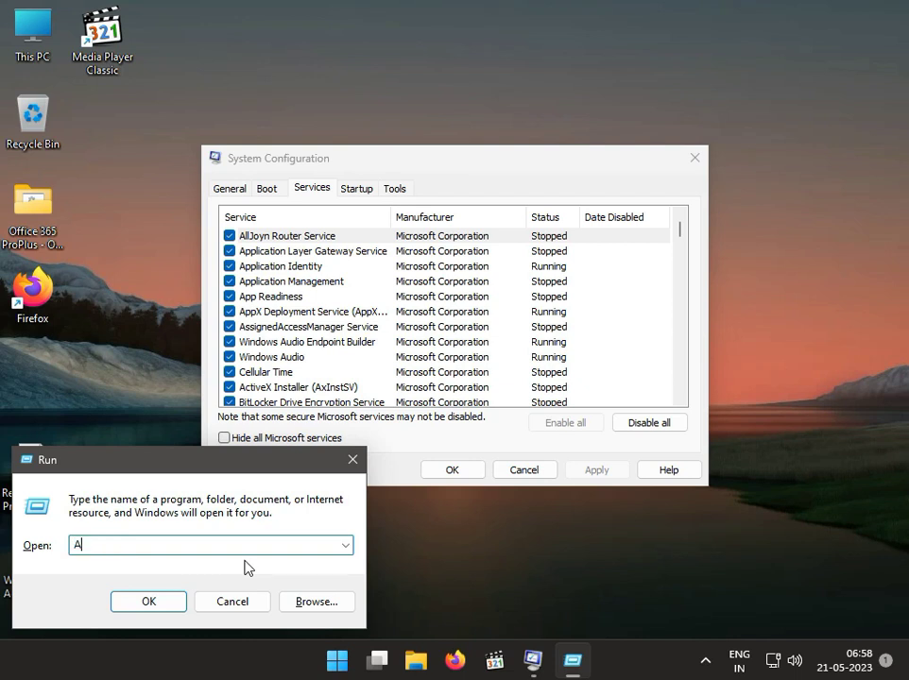
type("theros")
left_click_drag(113, 553, 70, 553)
Look through the whole System Configuration services list for an Atheros service
left_click(281, 267)
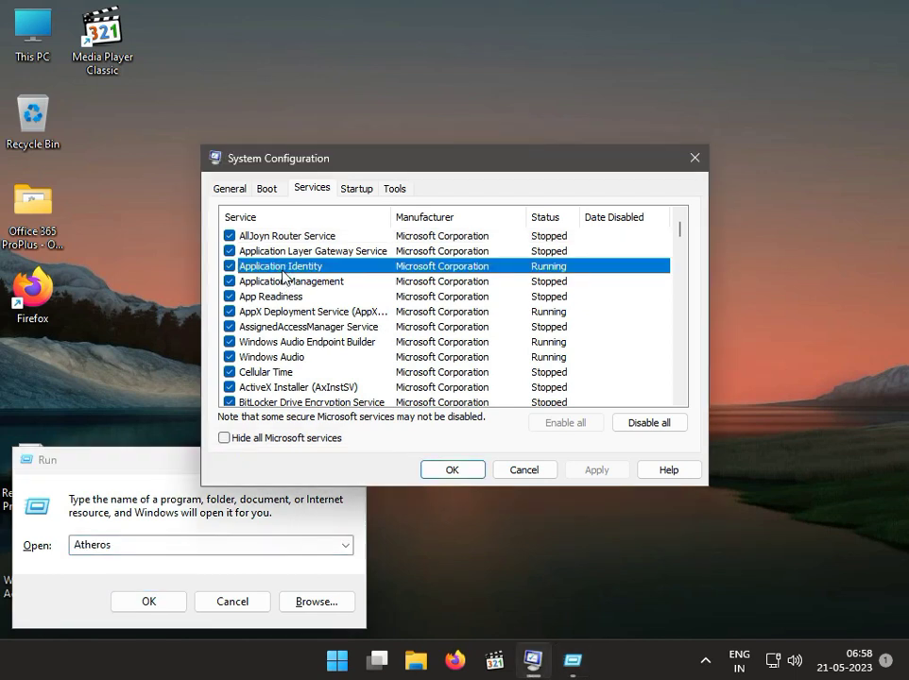
scroll(286, 283, "down", 1)
scroll(286, 283, "up", 1)
scroll(282, 301, "down", 2)
scroll(282, 300, "down", 6)
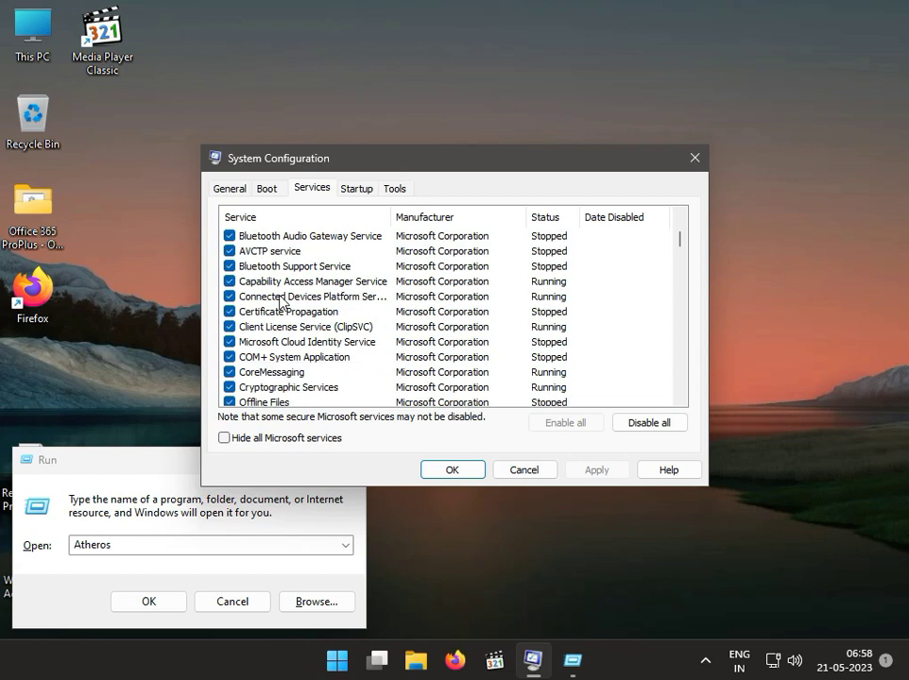
scroll(280, 301, "down", 15)
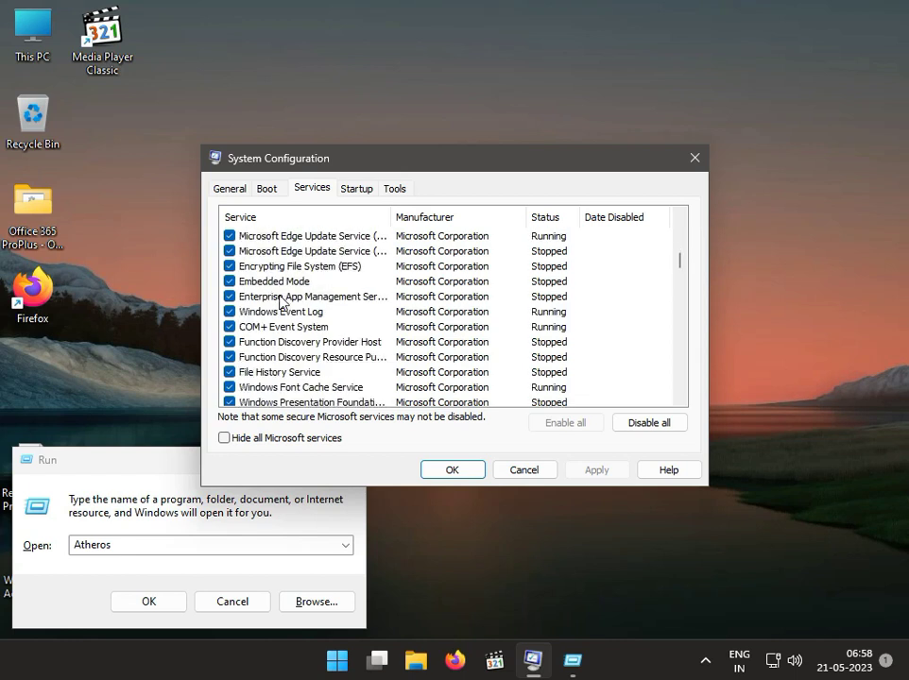
scroll(281, 300, "up", 5)
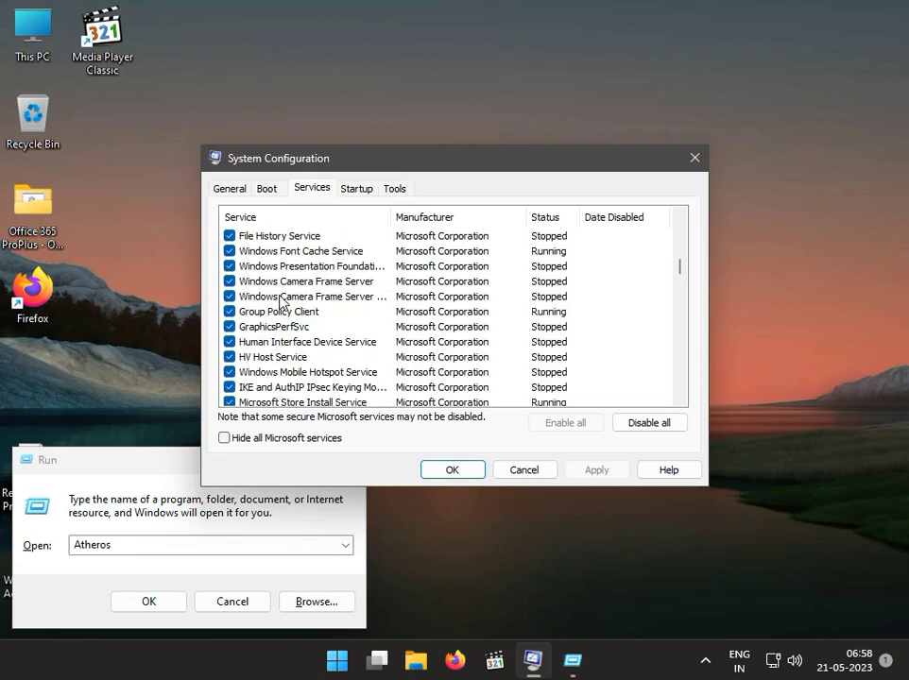
scroll(281, 301, "down", 5)
scroll(280, 300, "down", 12)
scroll(280, 300, "down", 15)
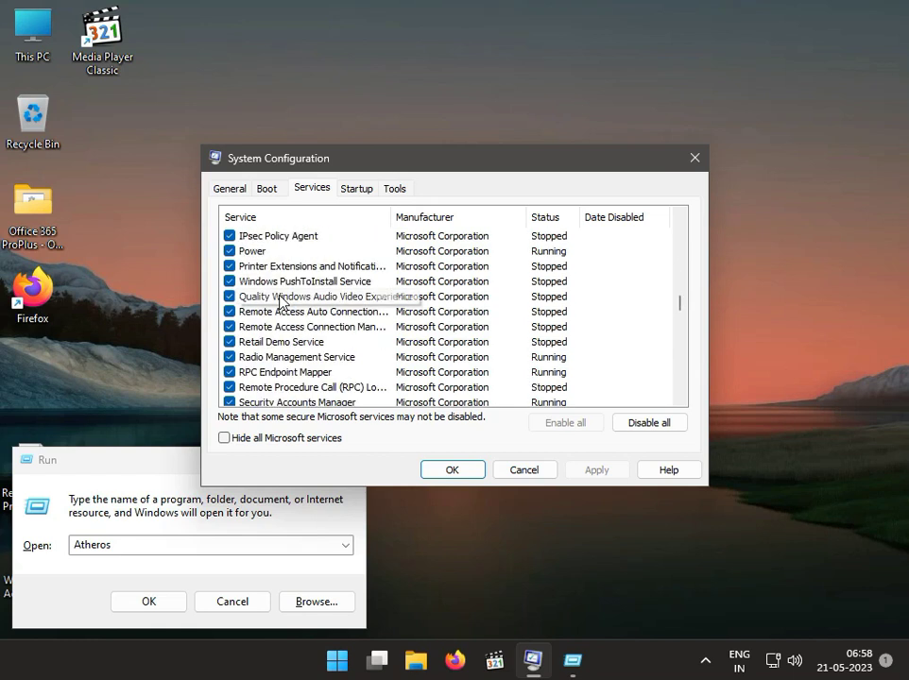
scroll(281, 301, "down", 15)
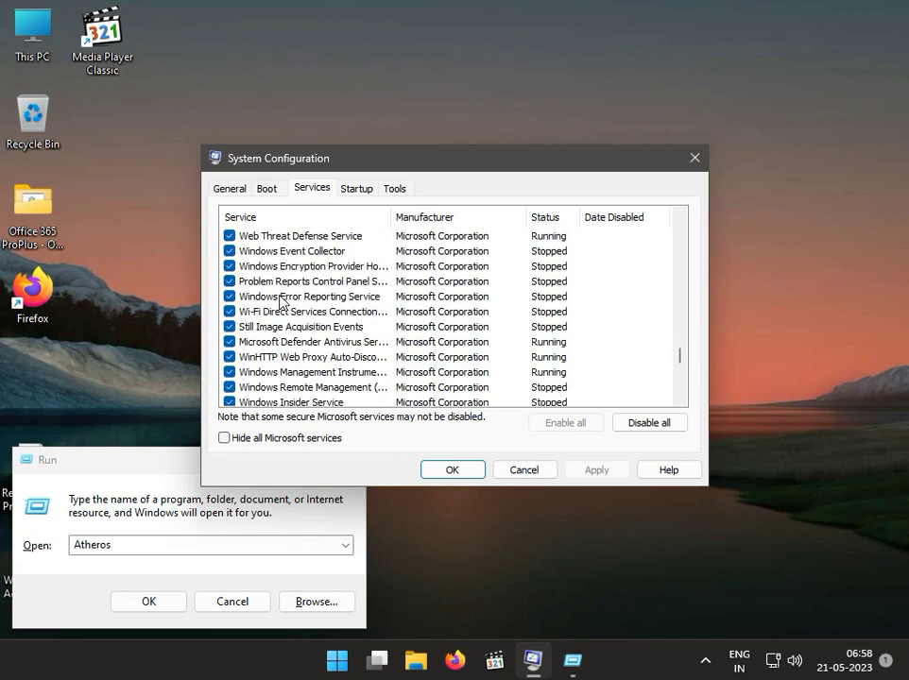
scroll(281, 300, "down", 15)
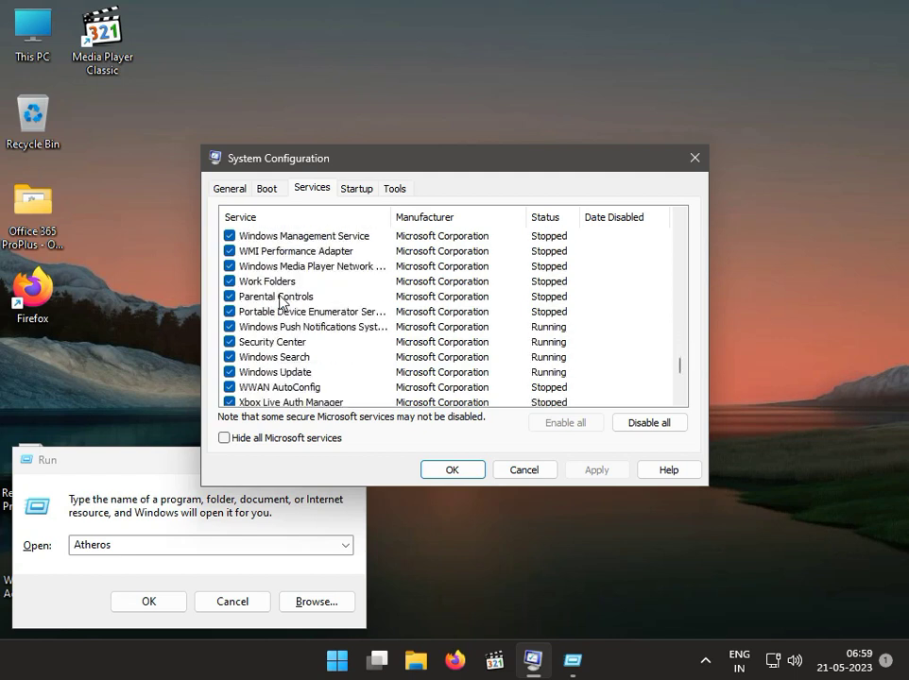
scroll(280, 301, "down", 5)
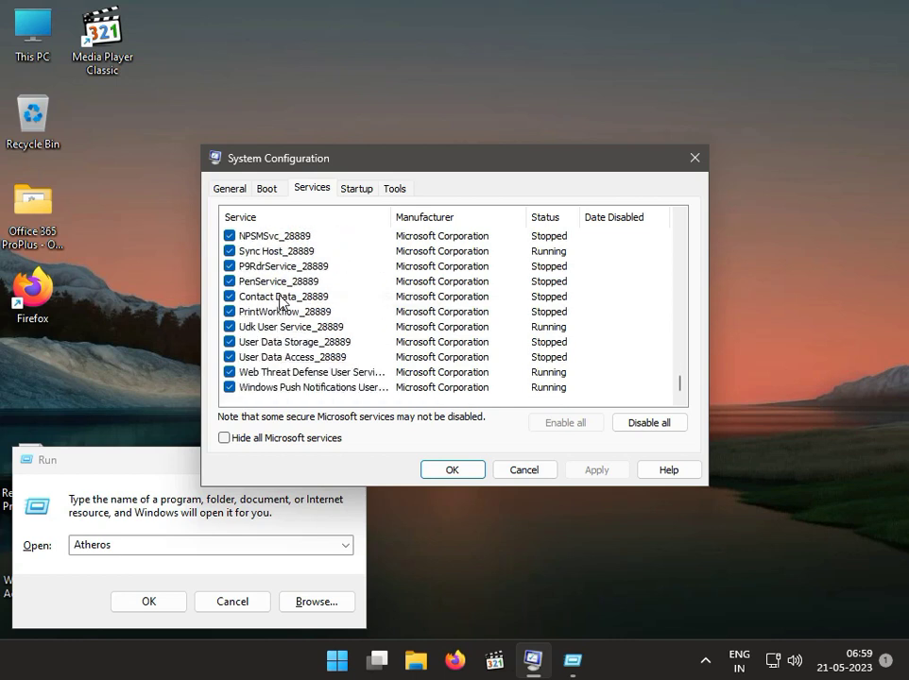
scroll(281, 301, "up", 15)
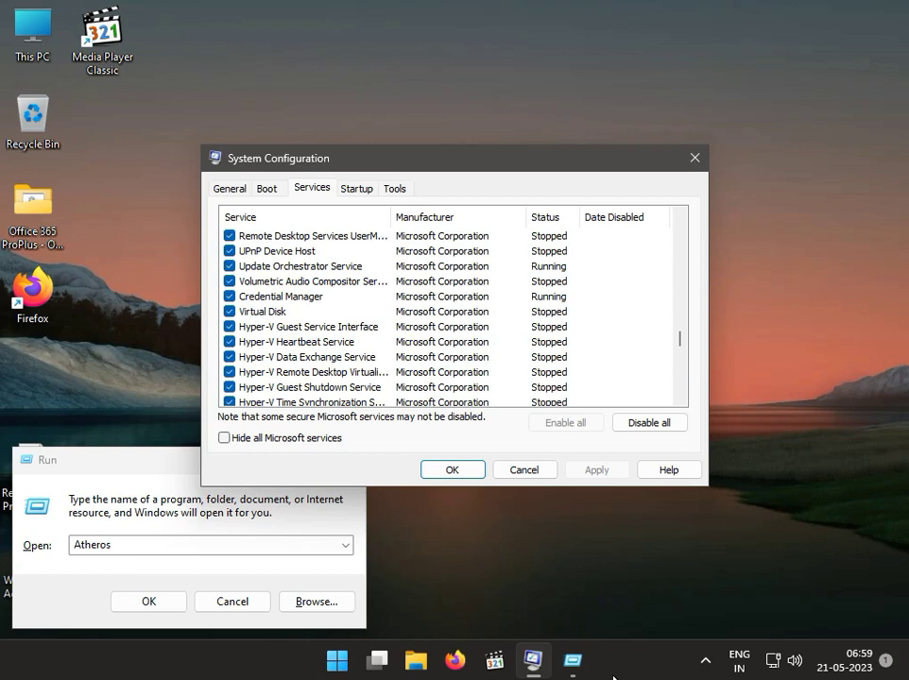
Apply the System Configuration services settings and close all open dialogs without restarting the computer
left_click(229, 312)
left_click(619, 469)
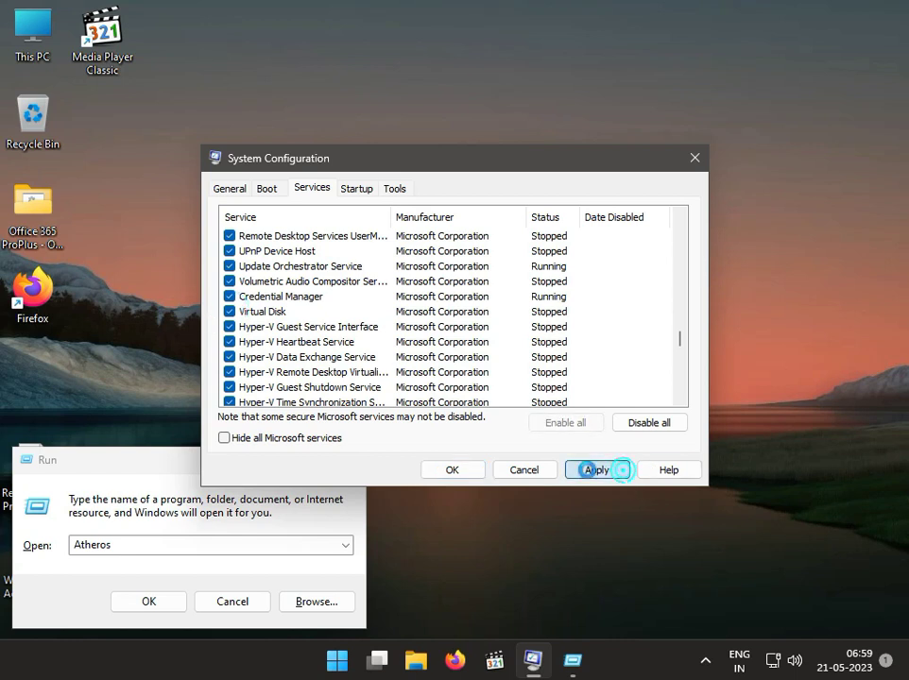
left_click(450, 470)
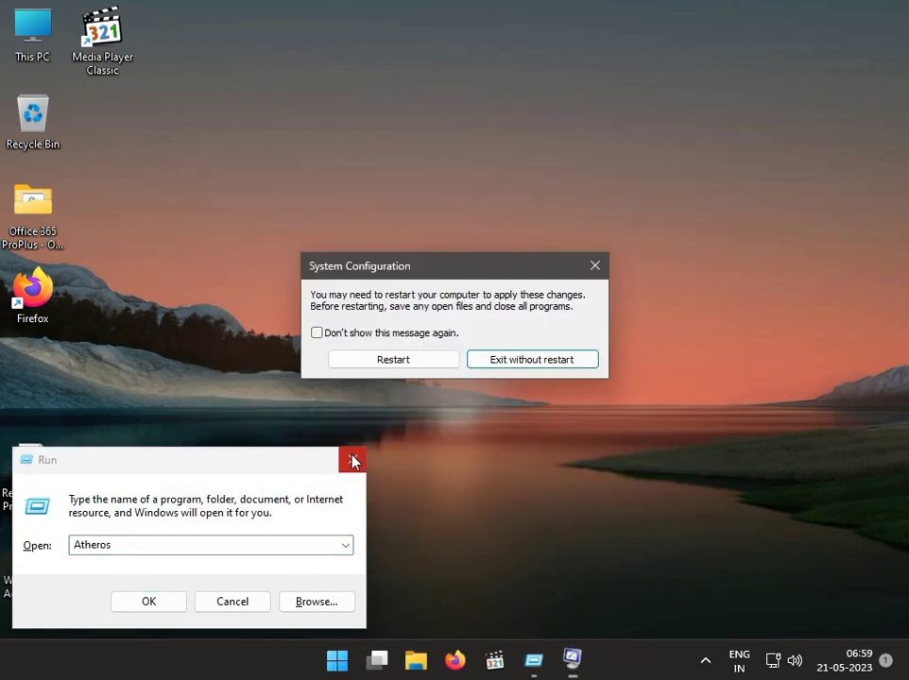
left_click(352, 459)
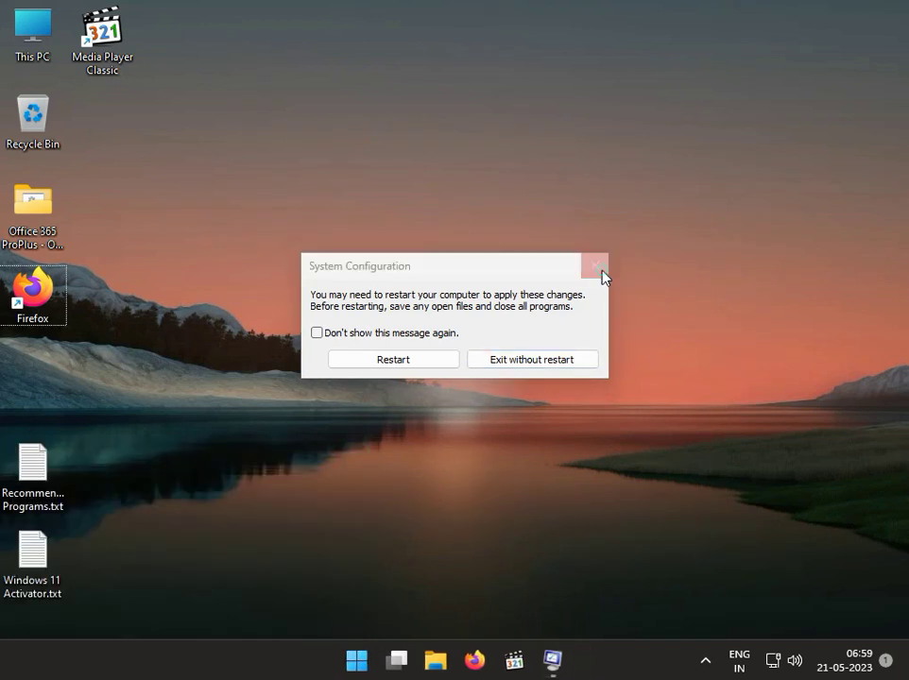
left_click(603, 274)
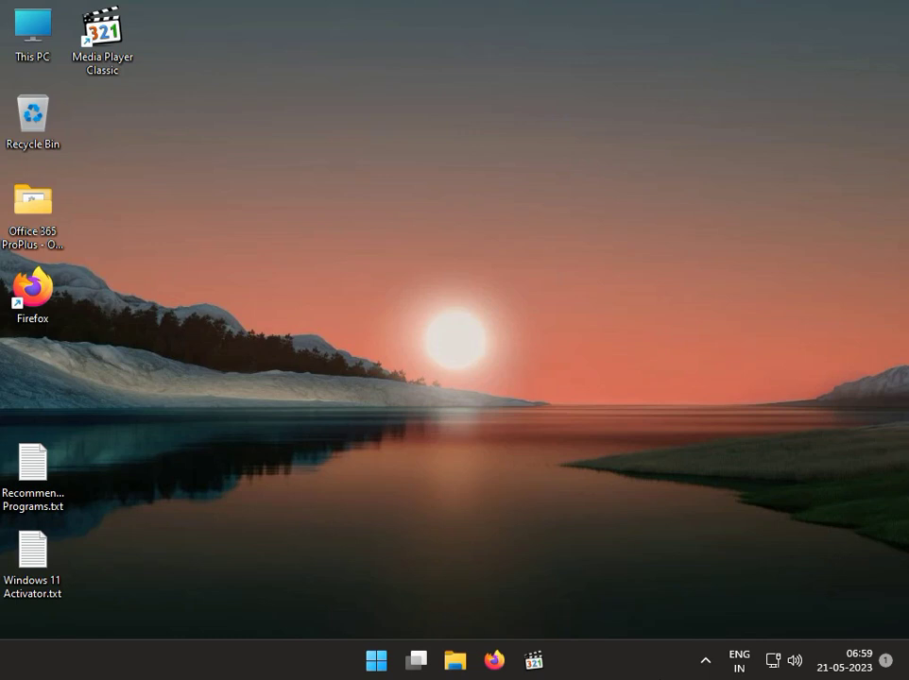
Open Control Panel, go to the list of installed programs, and display the installed Windows updates
left_click(376, 660)
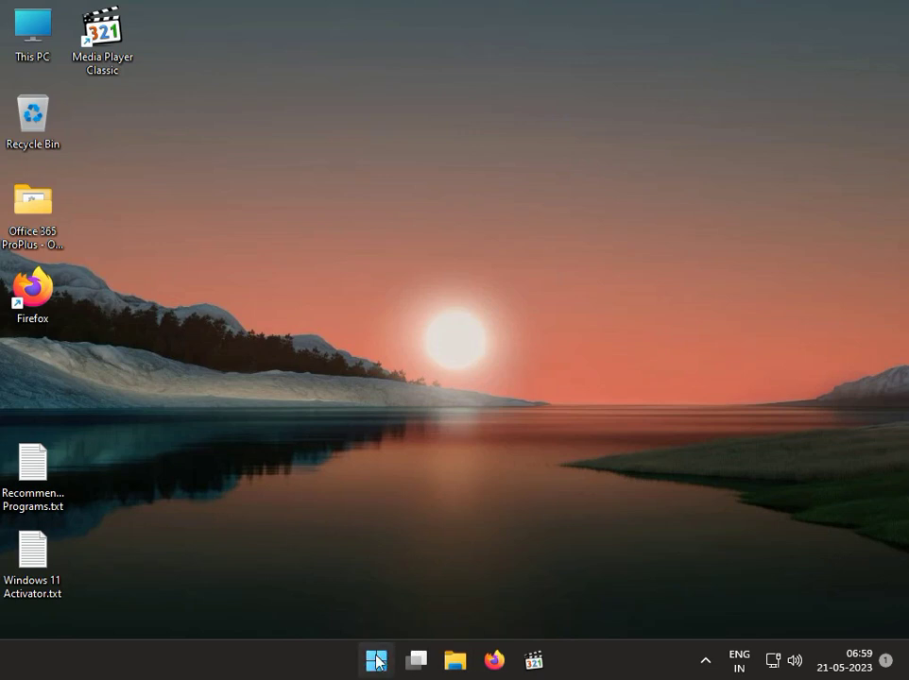
left_click(376, 660)
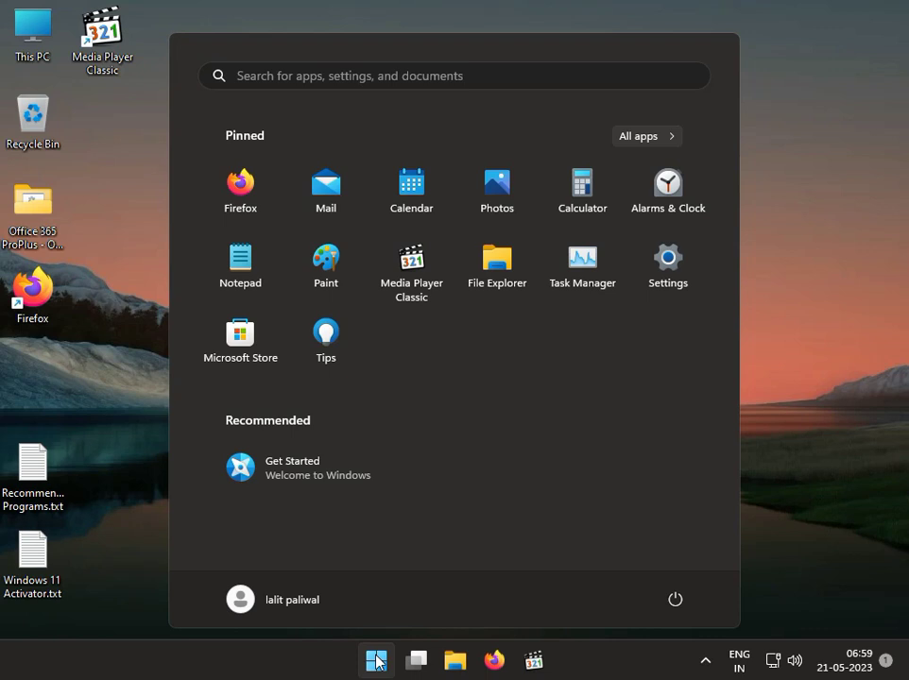
type("cont")
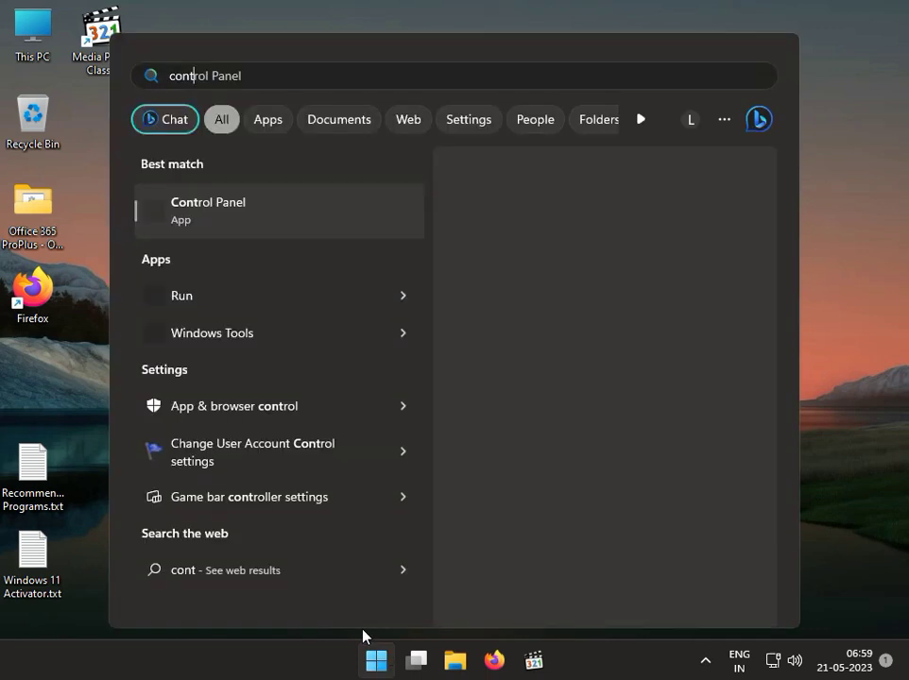
left_click(193, 204)
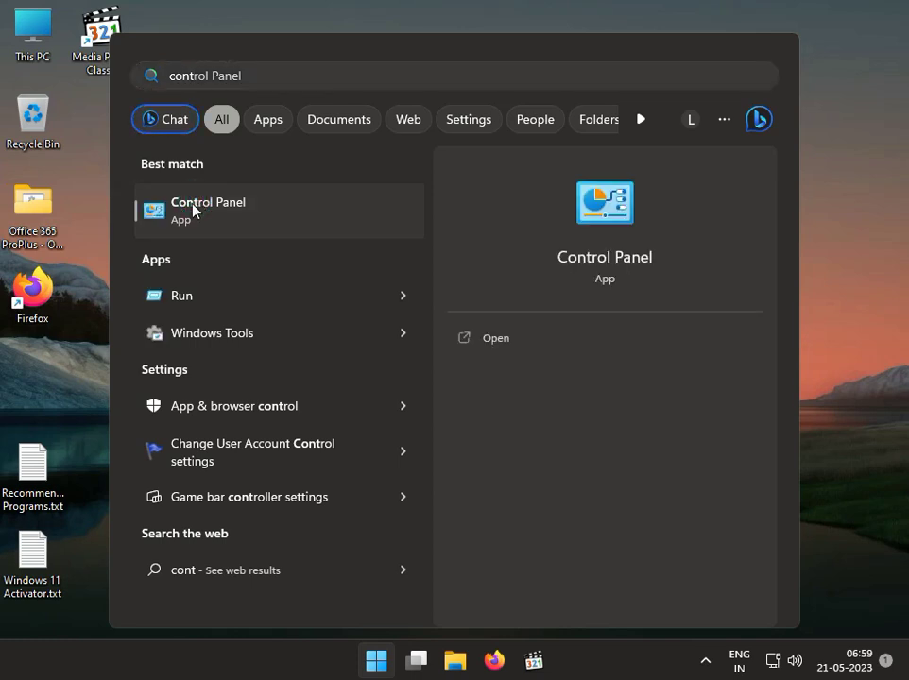
left_click(193, 210)
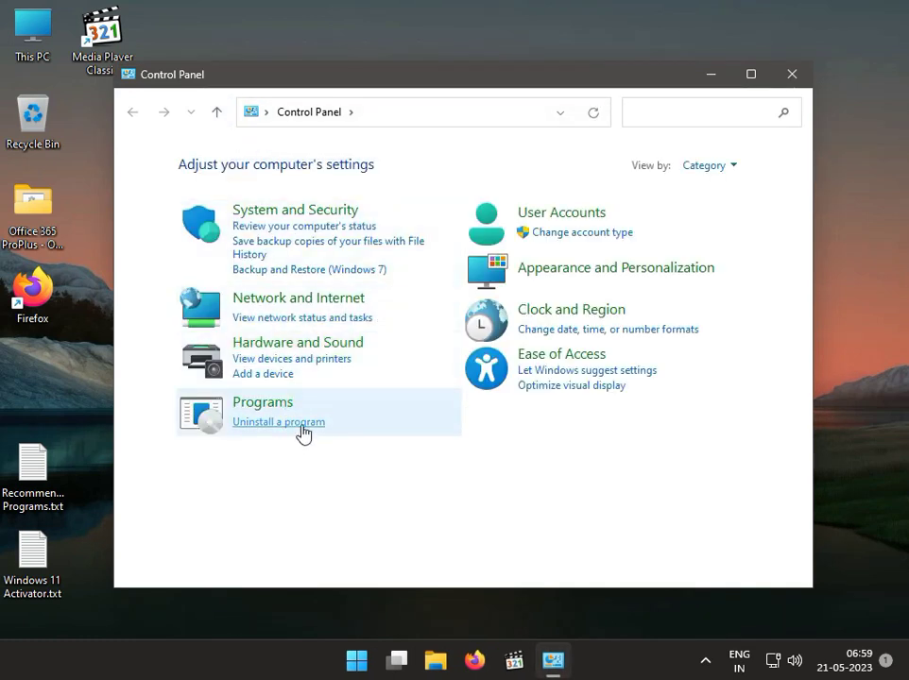
left_click(300, 425)
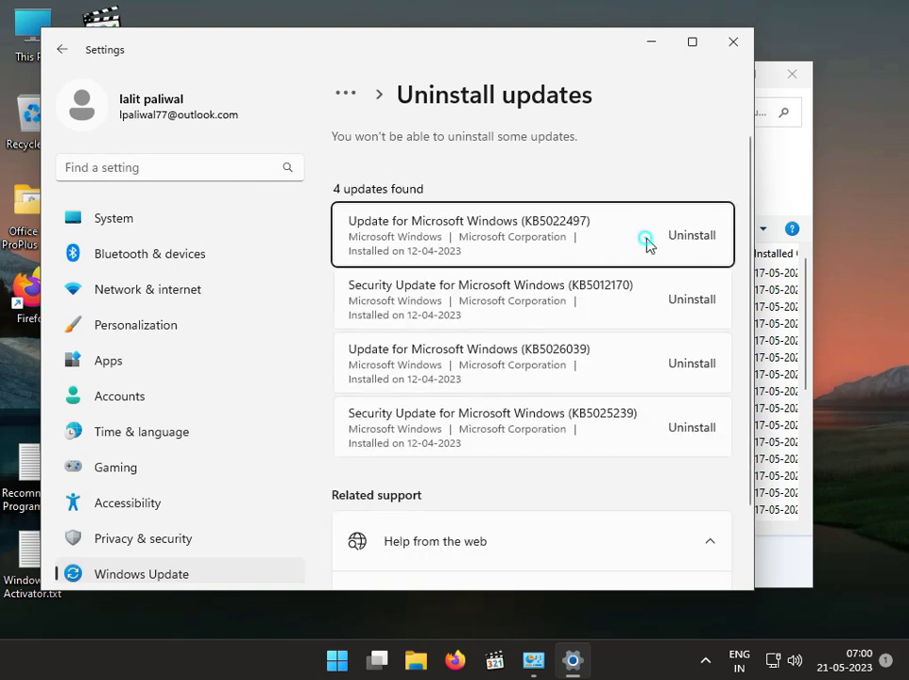
Bring up the uninstall confirmation for update KB5022497, dismiss it without uninstalling, and close the Settings and Programs and Features windows
left_click(678, 236)
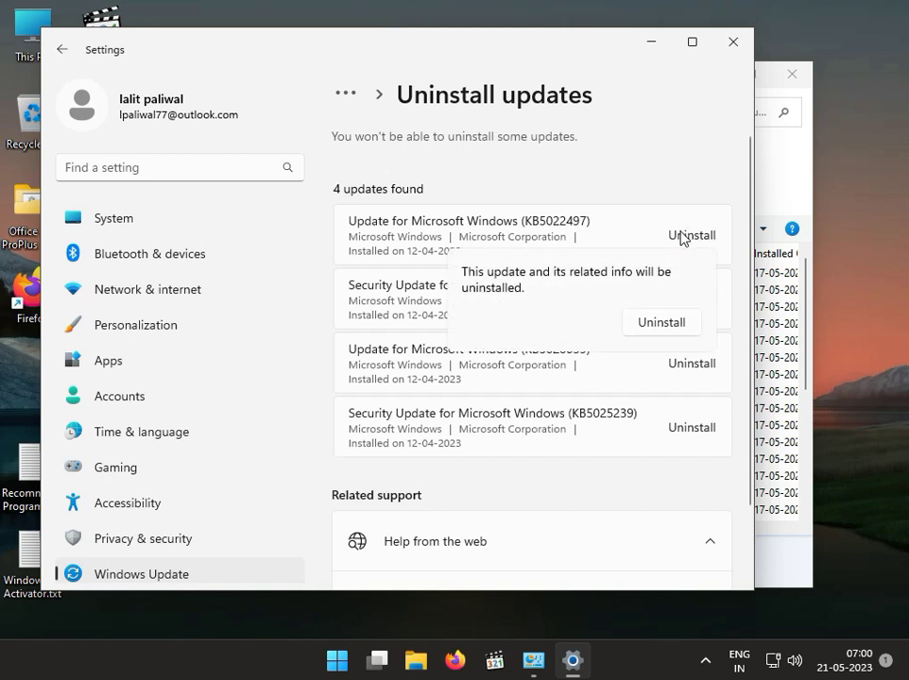
left_click(658, 178)
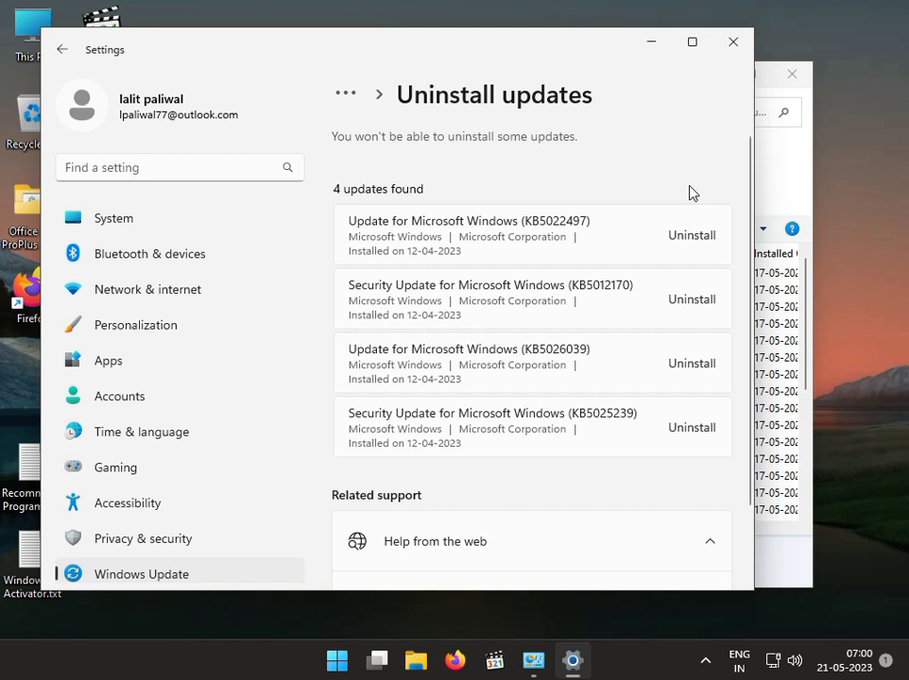
left_click(715, 47)
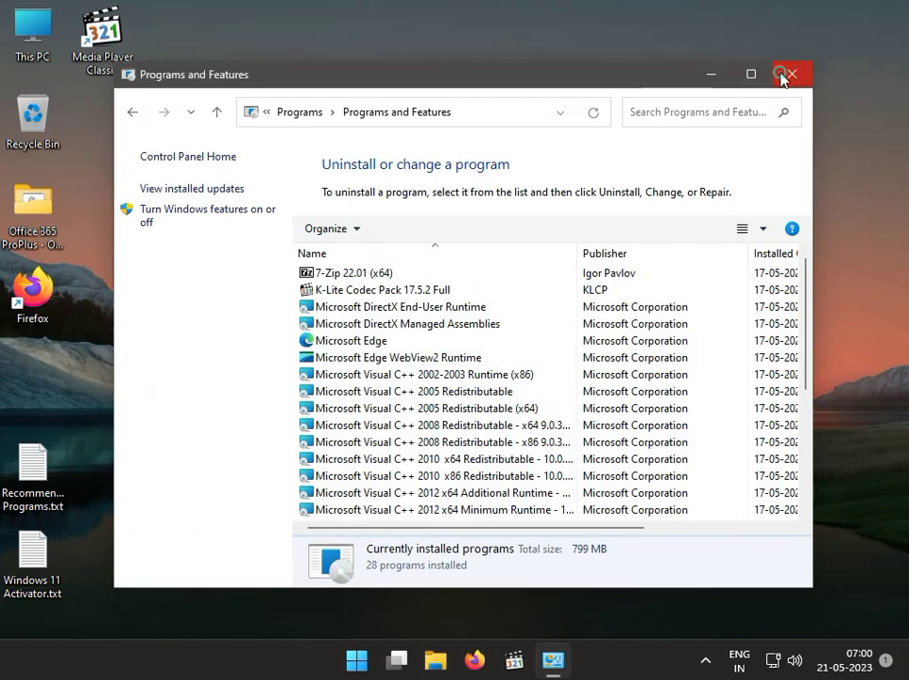
left_click(783, 79)
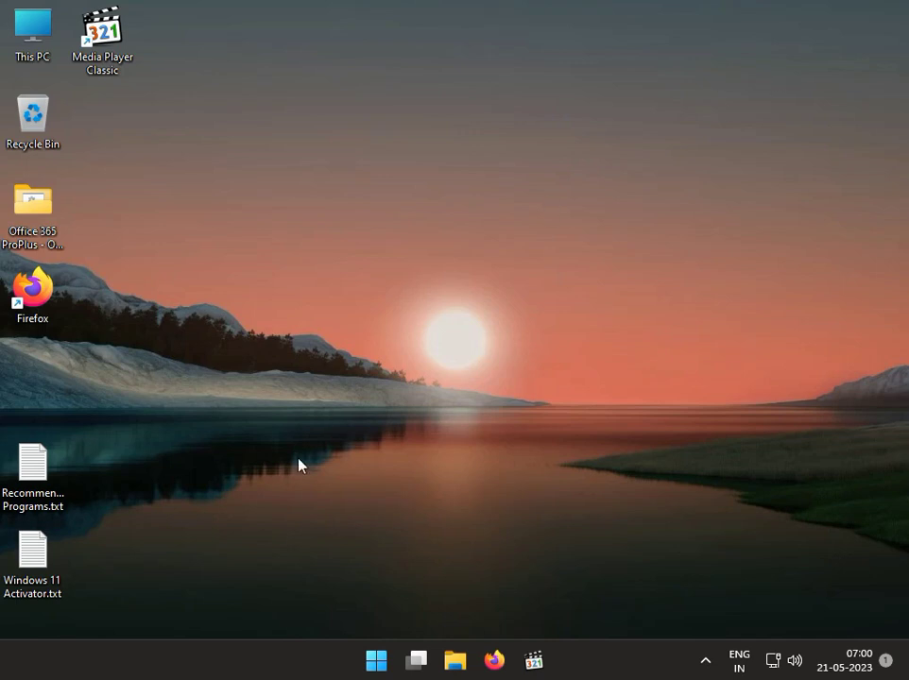
Open Settings and display the list of installed apps
left_click(376, 661)
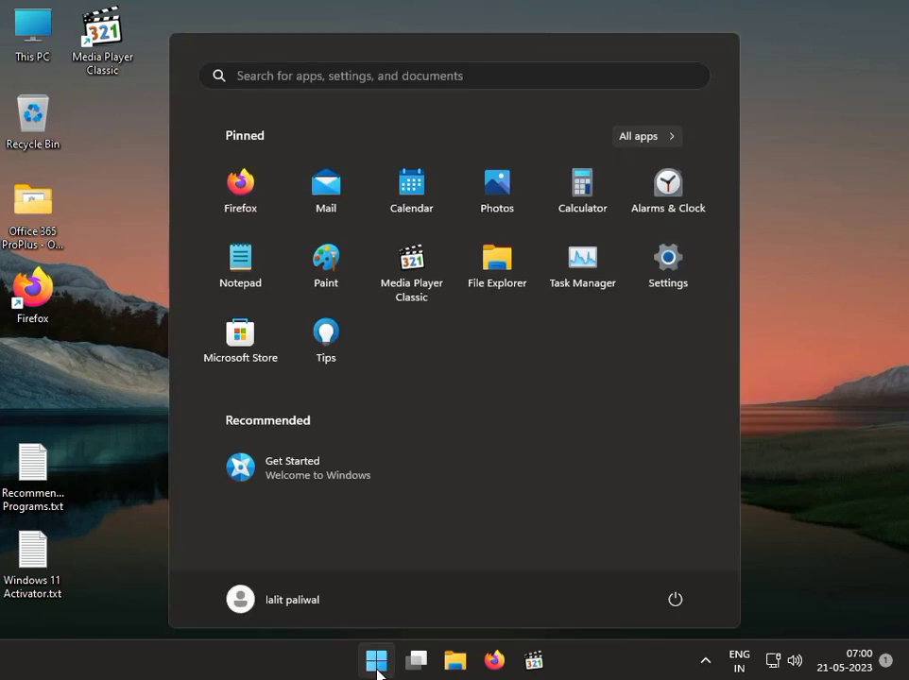
left_click(662, 261)
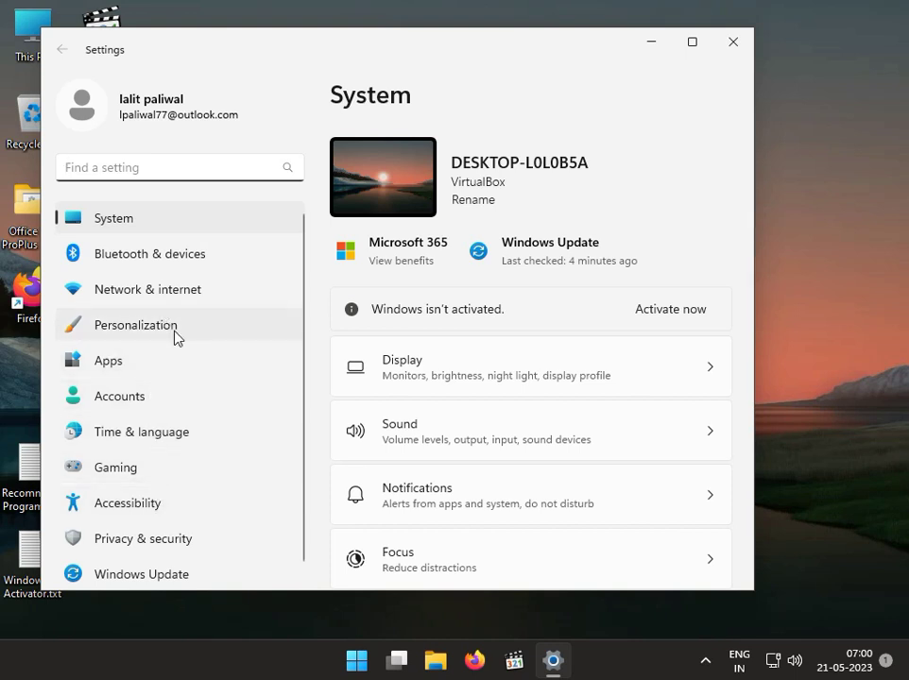
left_click(169, 362)
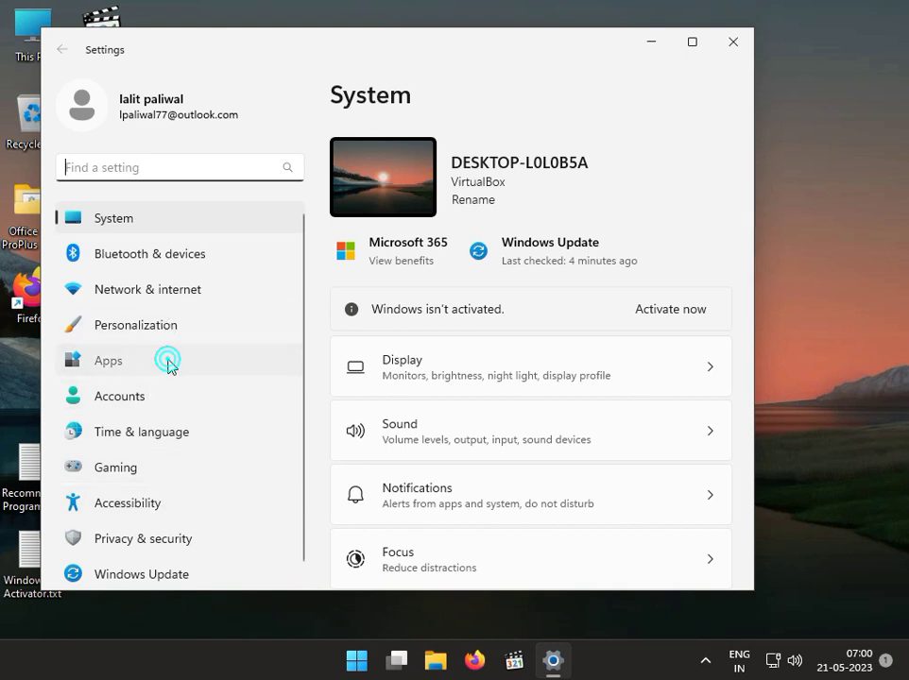
left_click(515, 179)
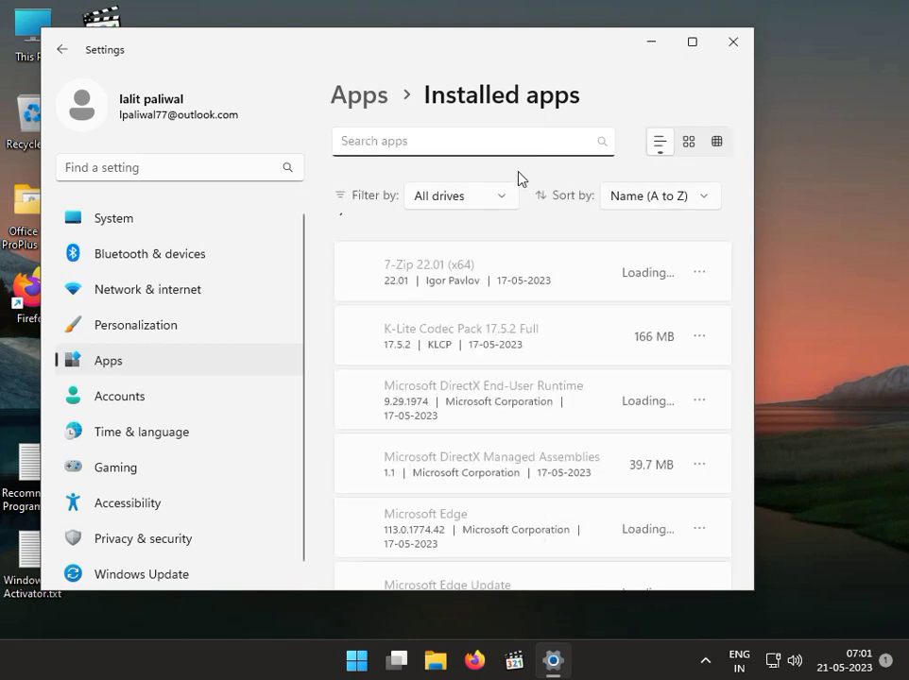
Enter 3DP net in a Run dialog as a note of the program name, cancel without running it, and close Settings
key("super+r")
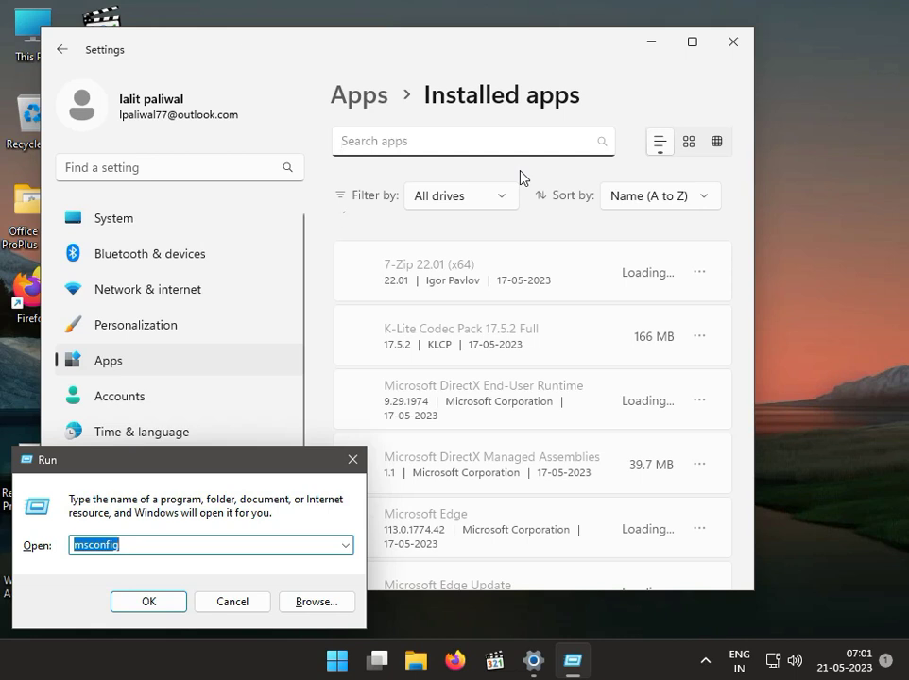
type("DP")
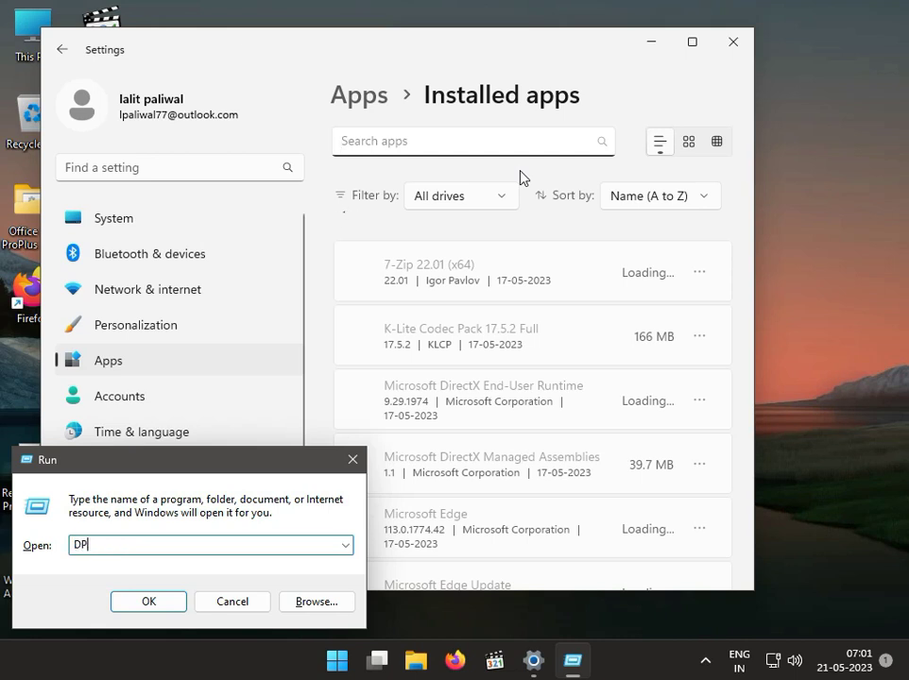
type(" net")
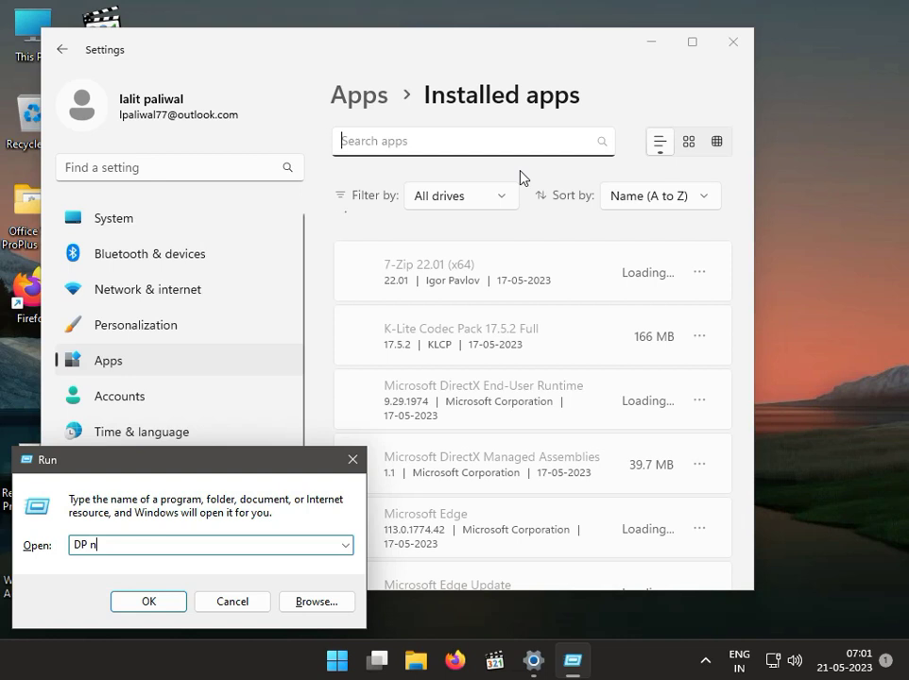
key("Left")
key("Left")
key("Left")
key("Left")
key("Left")
key("Left")
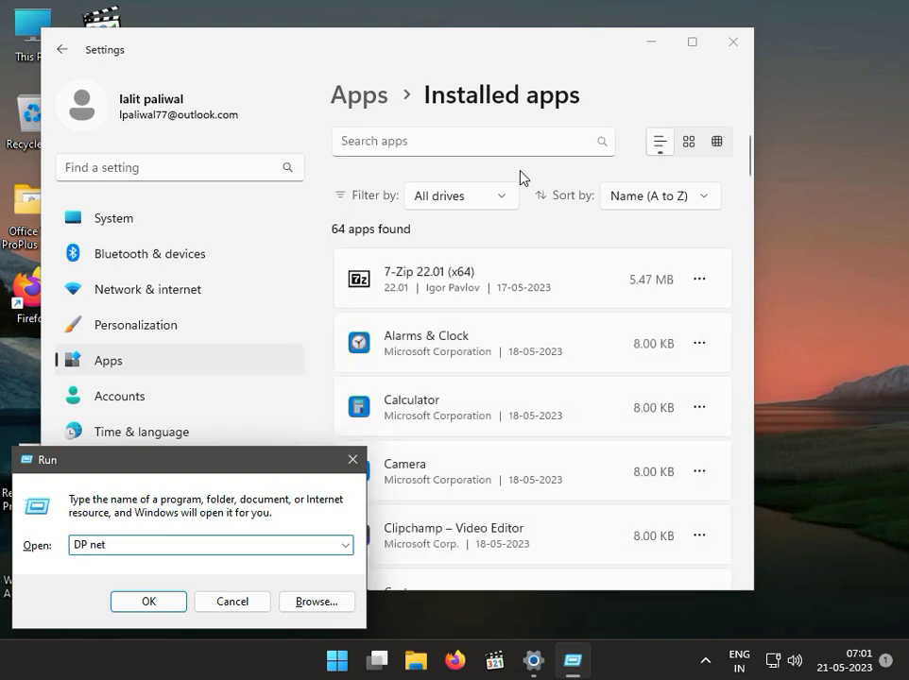
type("3")
left_click(251, 604)
left_click(733, 42)
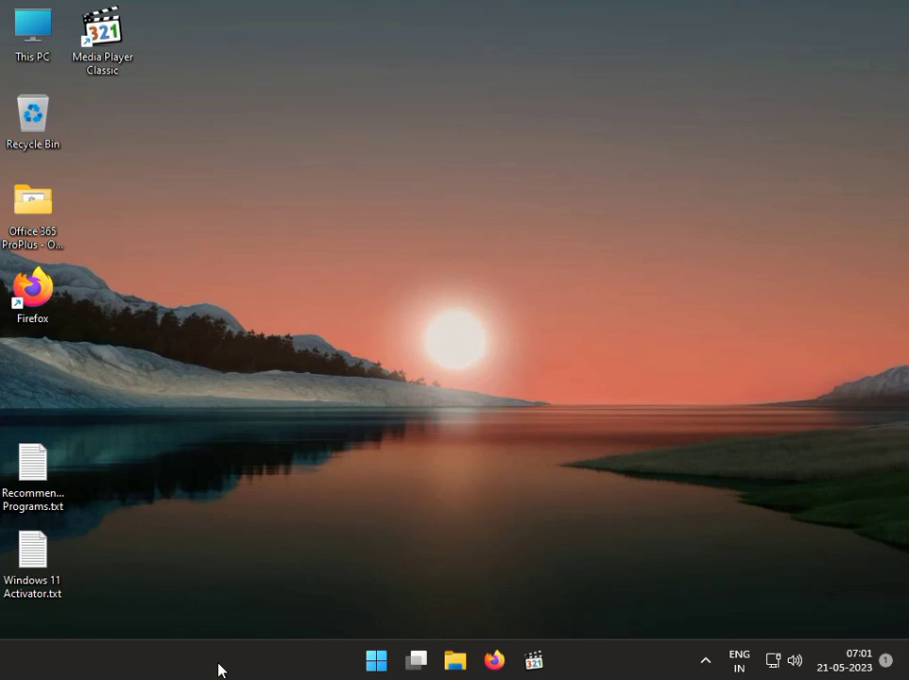
Open Windows Update in Settings, look through the updates being downloaded, and close the window
left_click(380, 664)
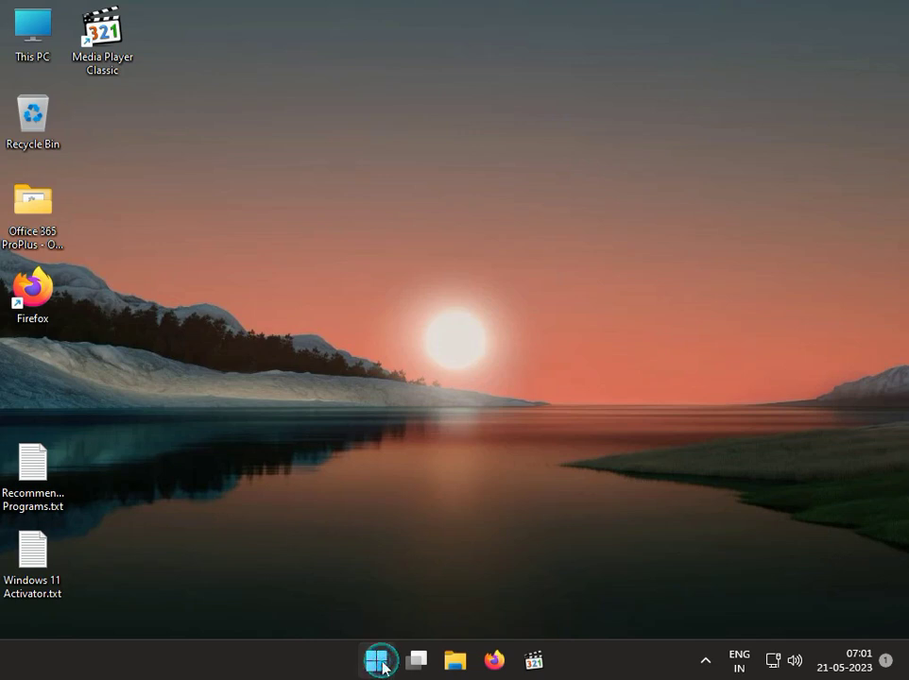
left_click(667, 261)
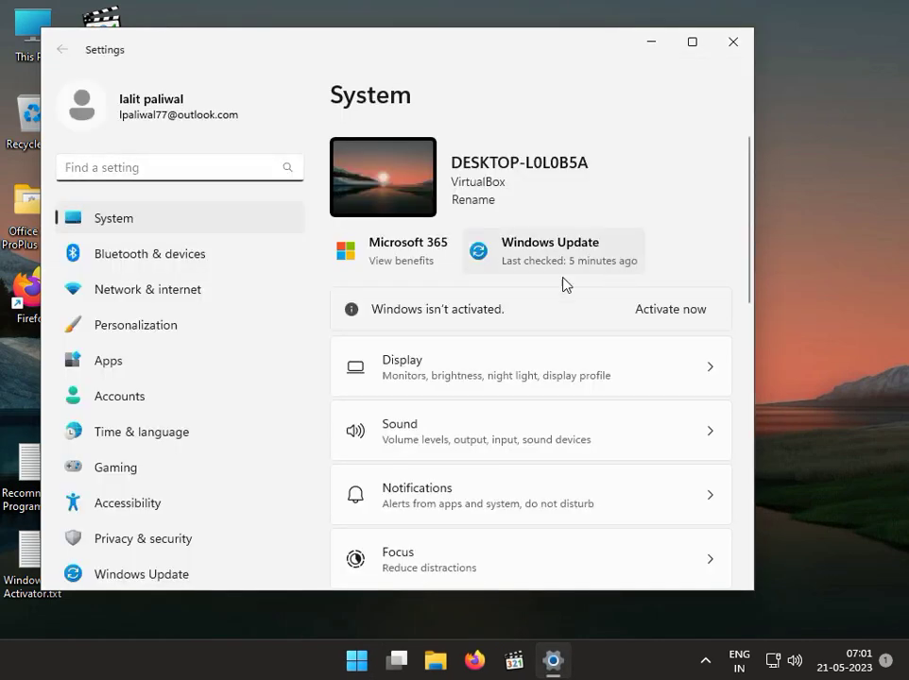
left_click(178, 572)
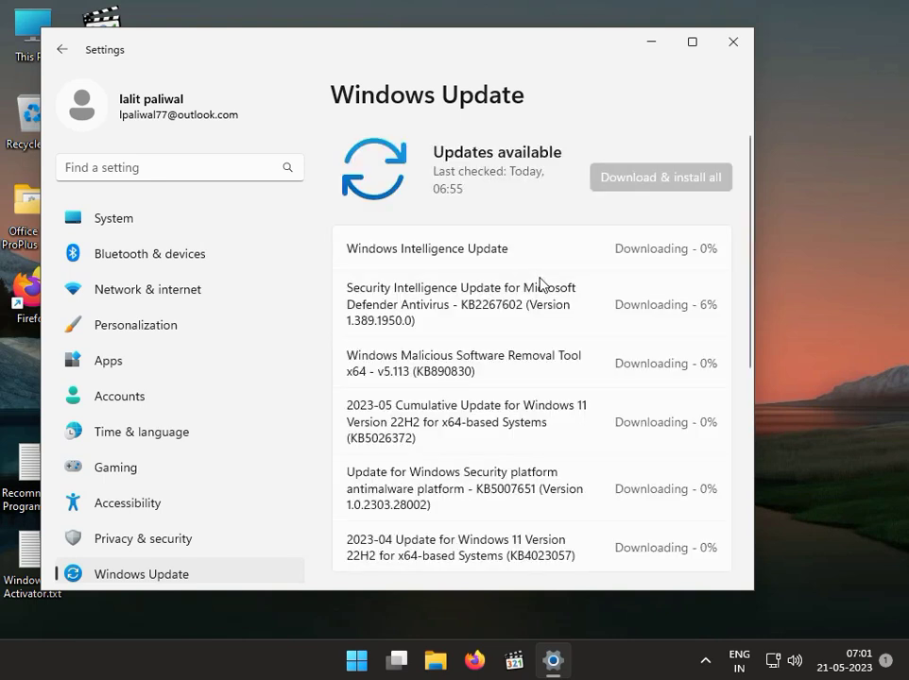
scroll(543, 281, "down", 3)
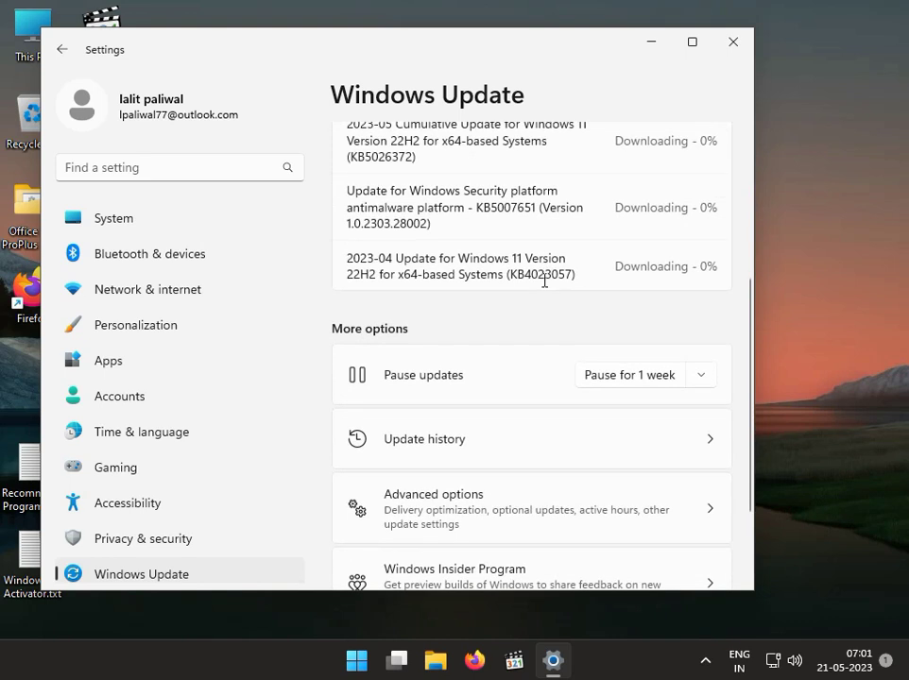
scroll(543, 282, "up", 3)
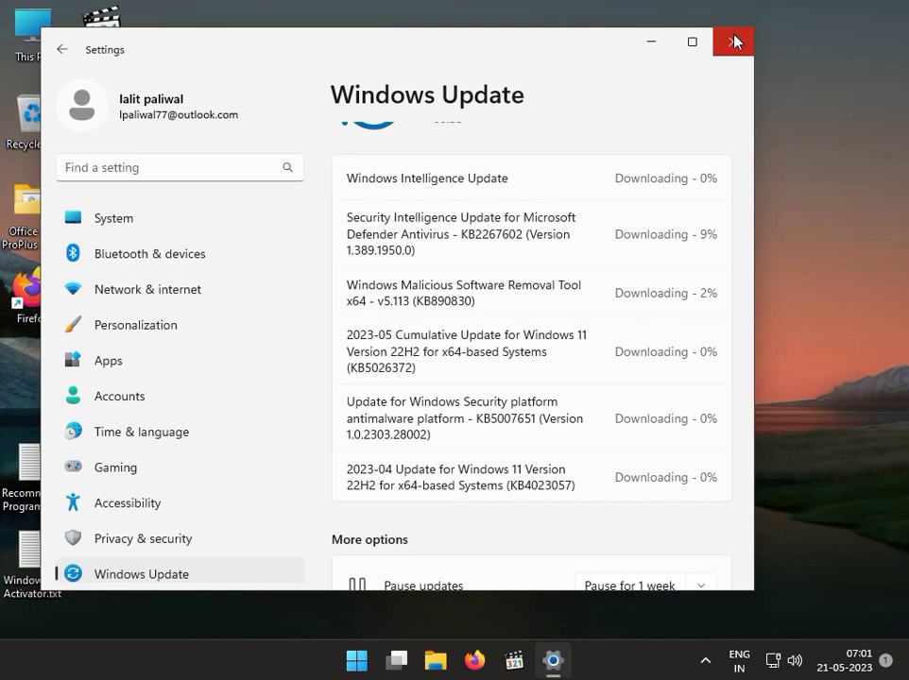
left_click(735, 41)
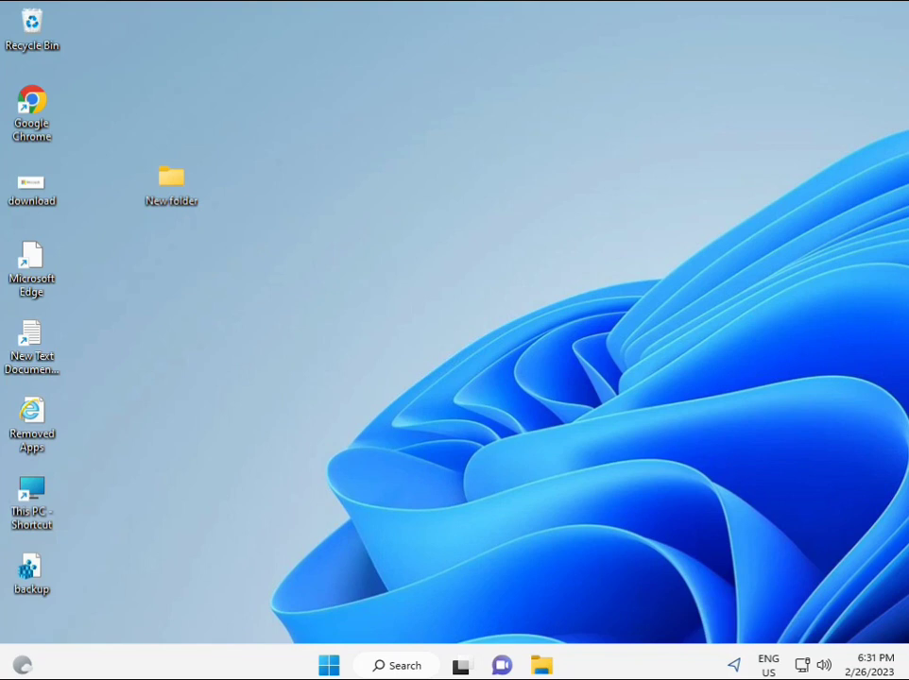
Search for cmd and open Command Prompt as administrator, allowing it to make changes to the device
left_click(331, 667)
left_click(370, 670)
type("cmd")
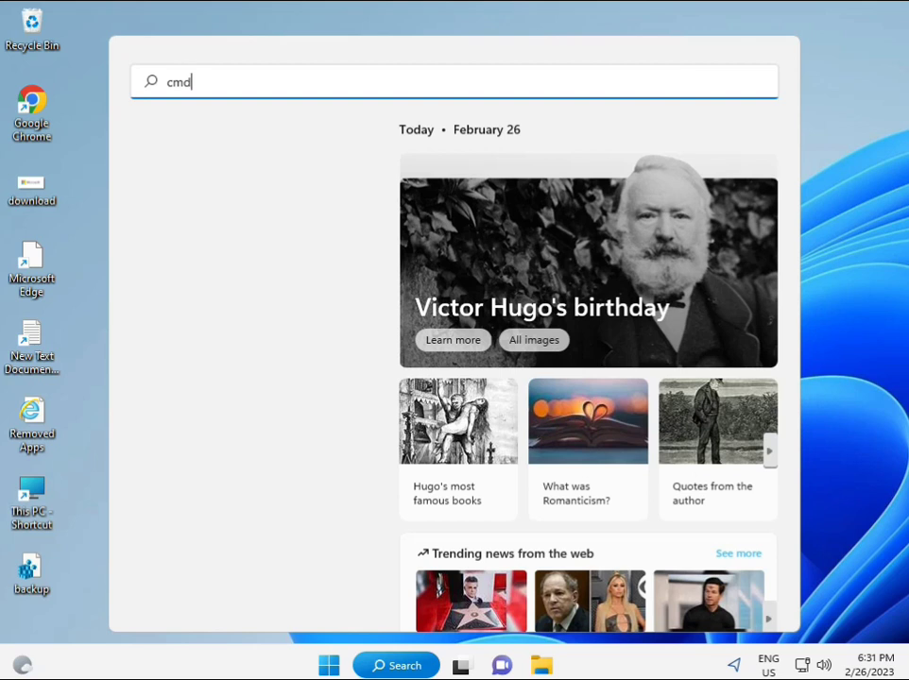
left_click(199, 220)
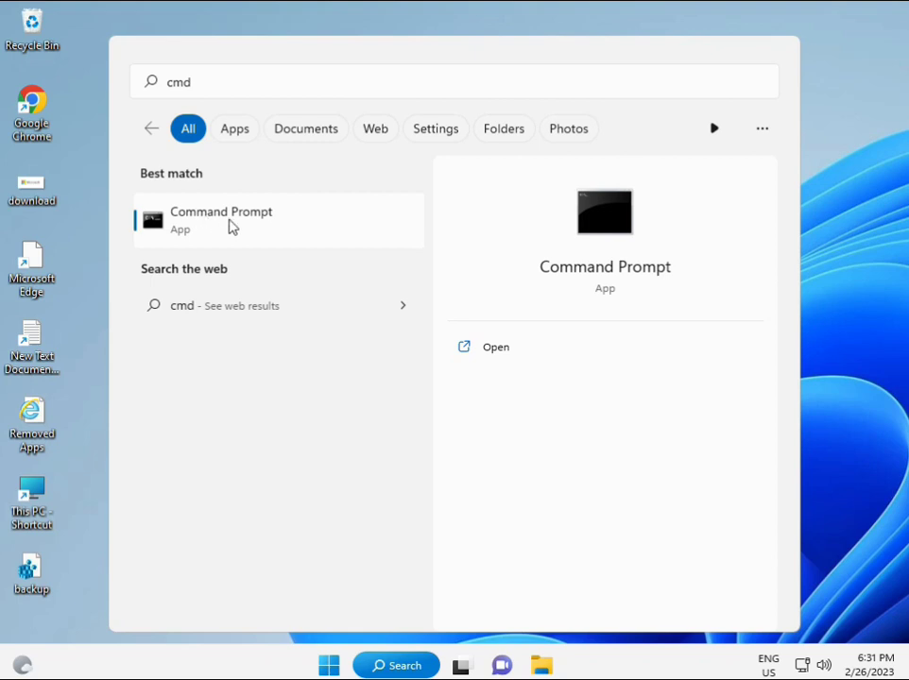
right_click(231, 226)
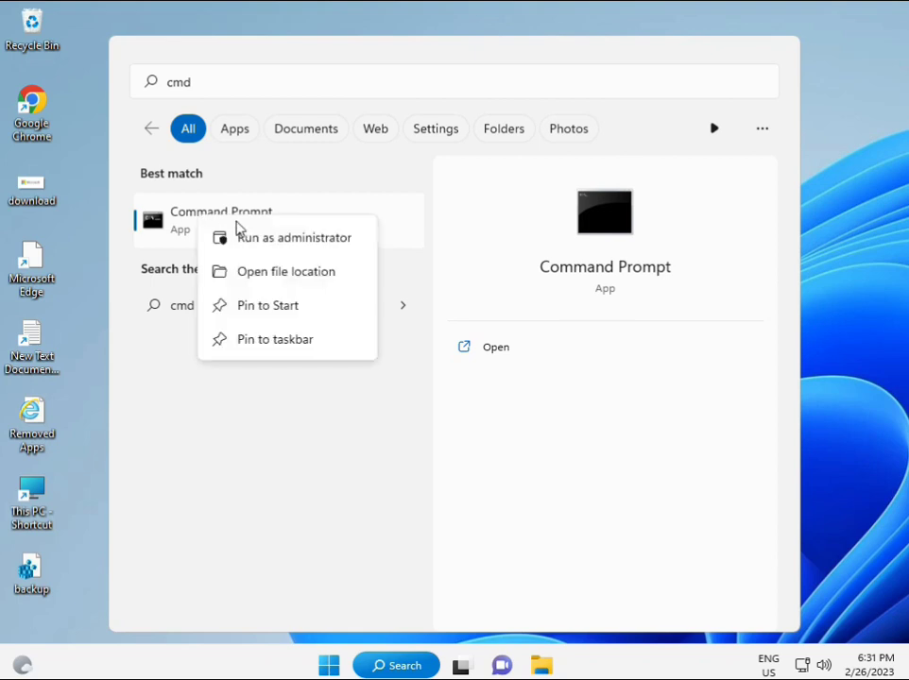
left_click(280, 244)
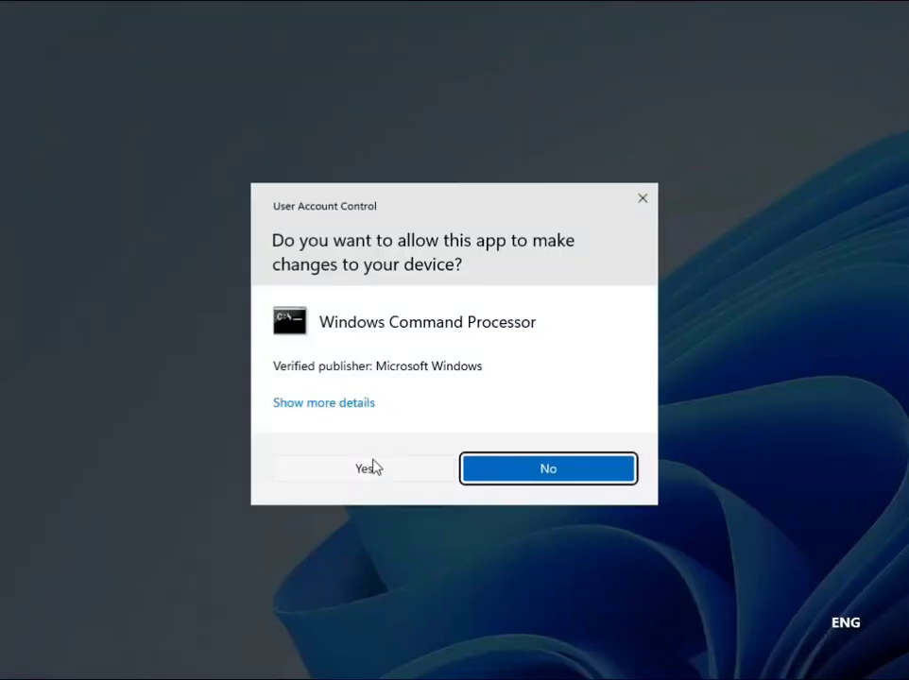
left_click(375, 465)
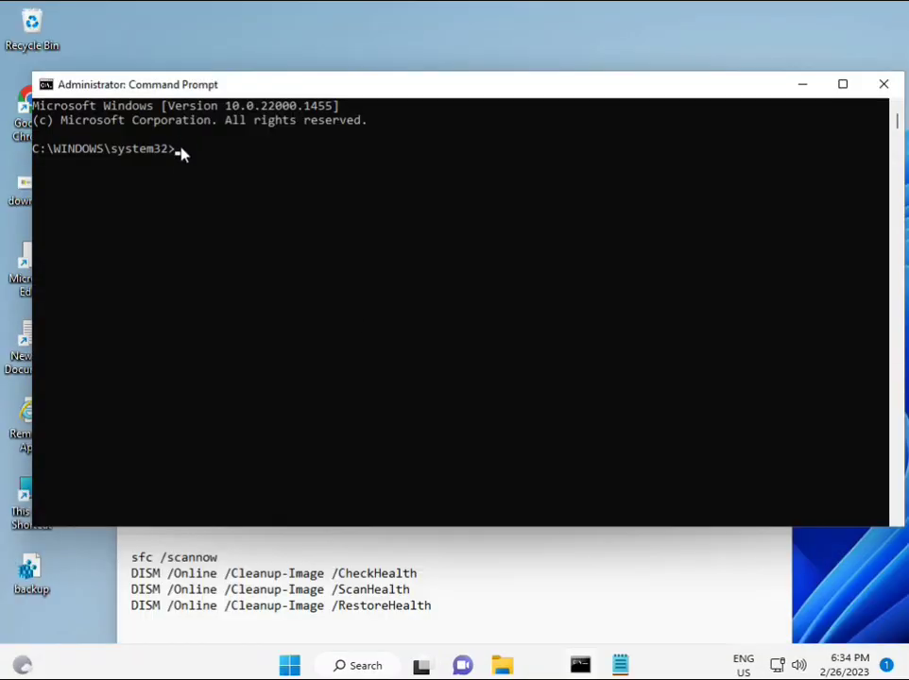
Run the sfc /scannow system file scan in the administrator Command Prompt
left_click(181, 151)
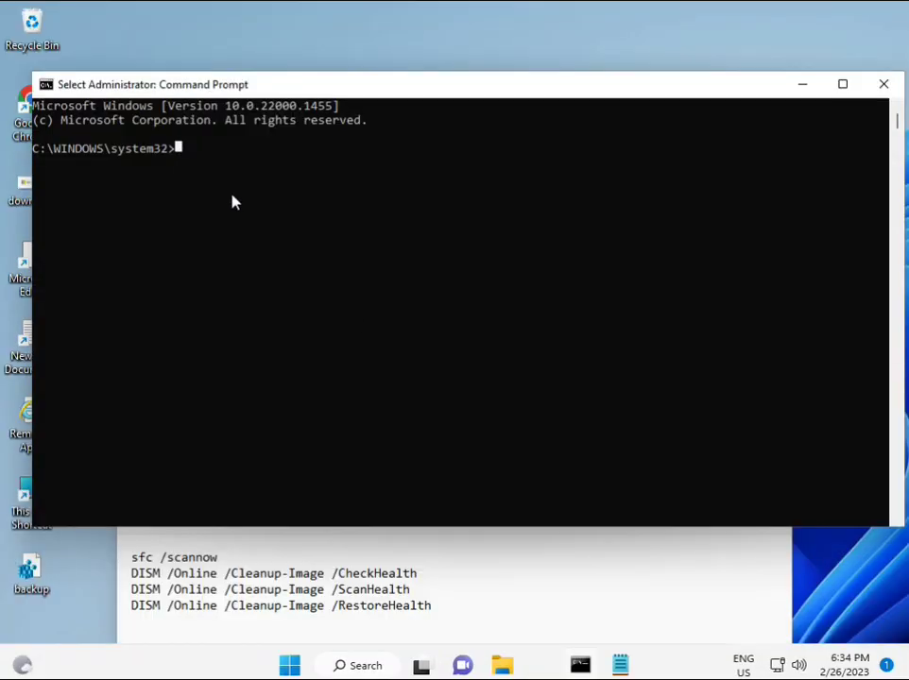
type("sc")
key("BackSpace")
key("BackSpace")
type("sfc ")
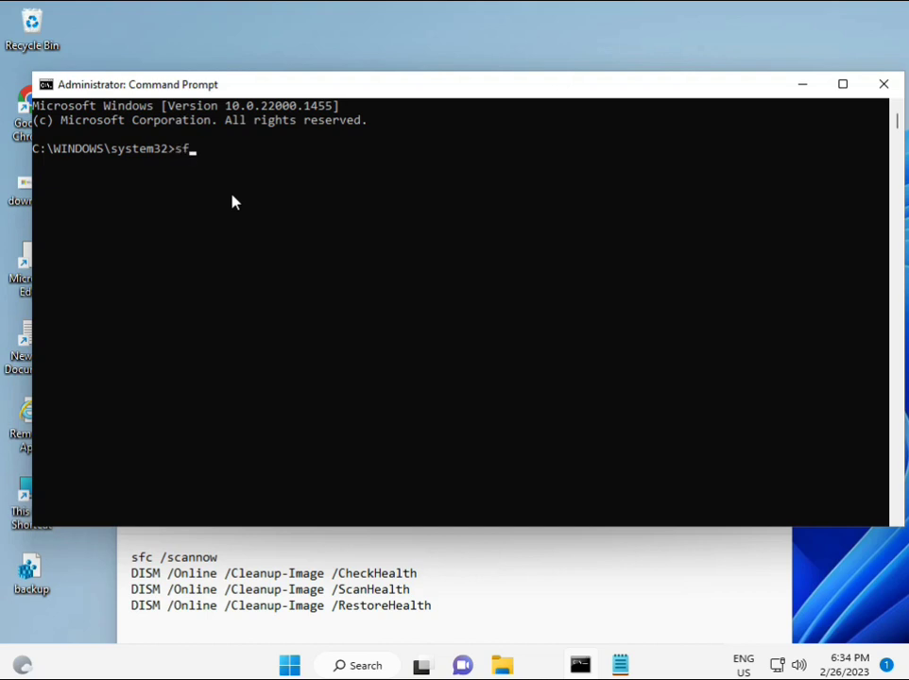
type("/scannow")
key("Return")
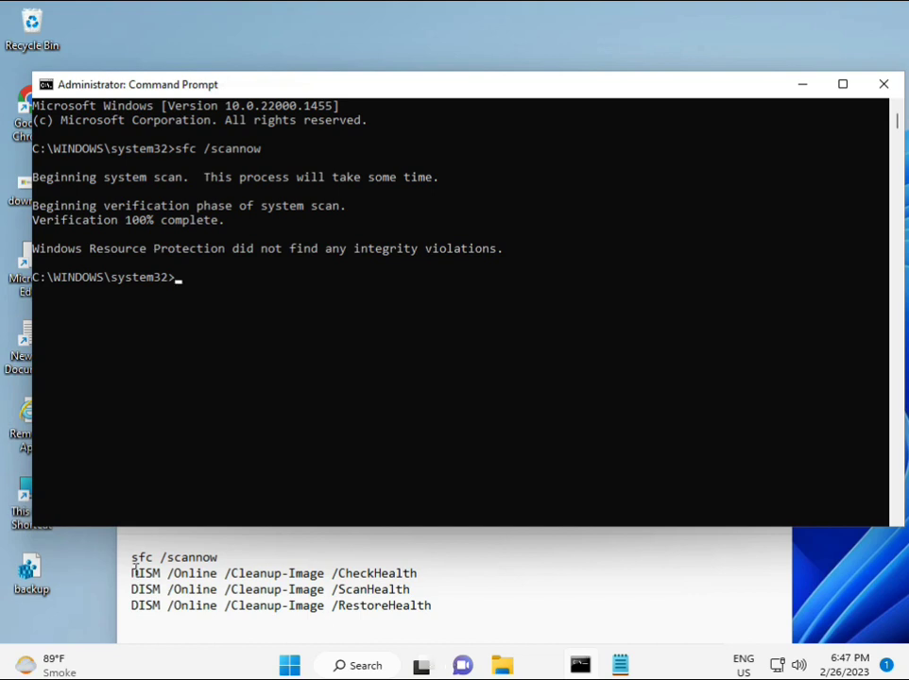
Copy the DISM /Online /Cleanup-Image /CheckHealth command from the Notepad document and return to Command Prompt
left_click_drag(131, 574, 426, 575)
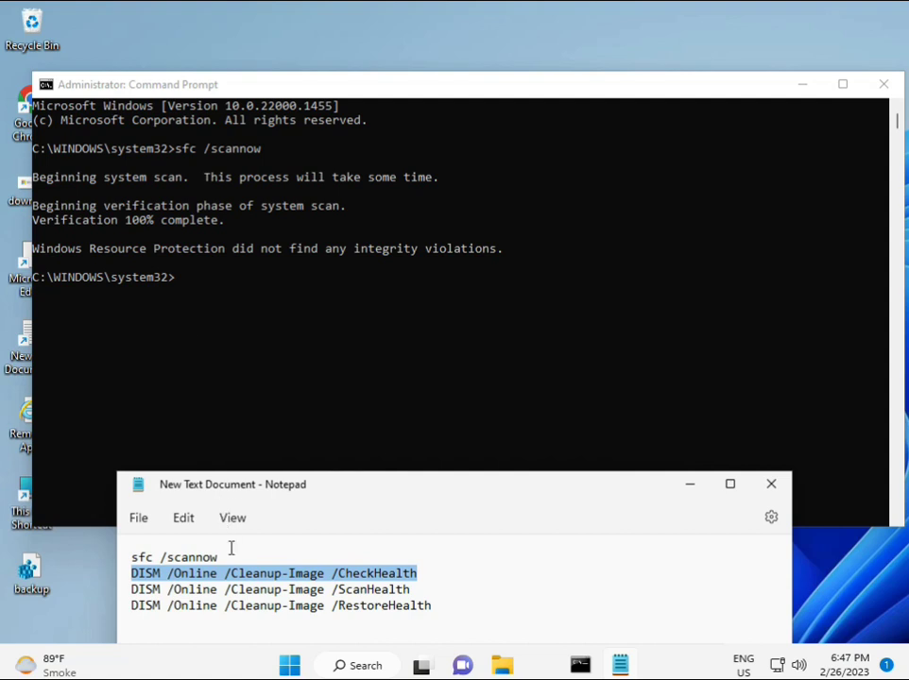
right_click(241, 576)
left_click(285, 300)
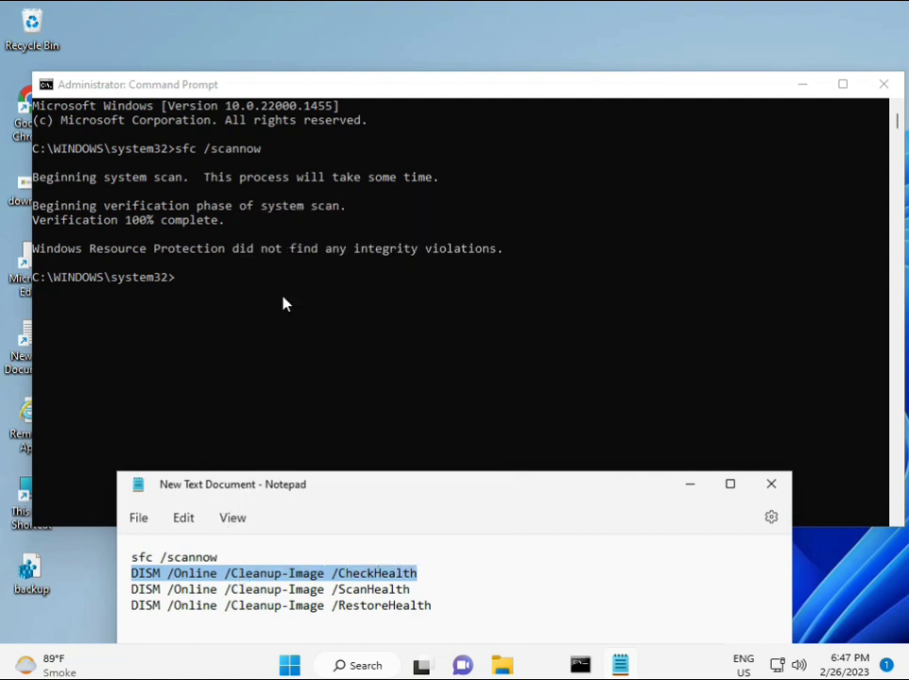